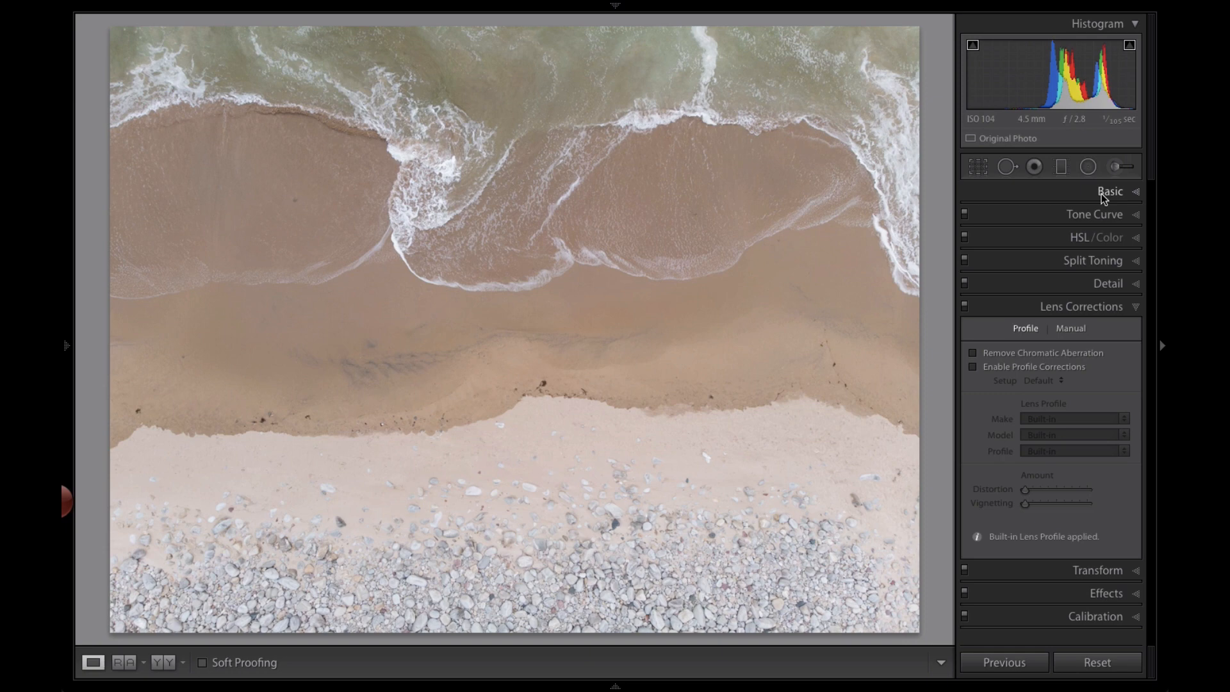
Browse the Basic and Artistic profile groups in the Profile Browser, then close it
click(1101, 194)
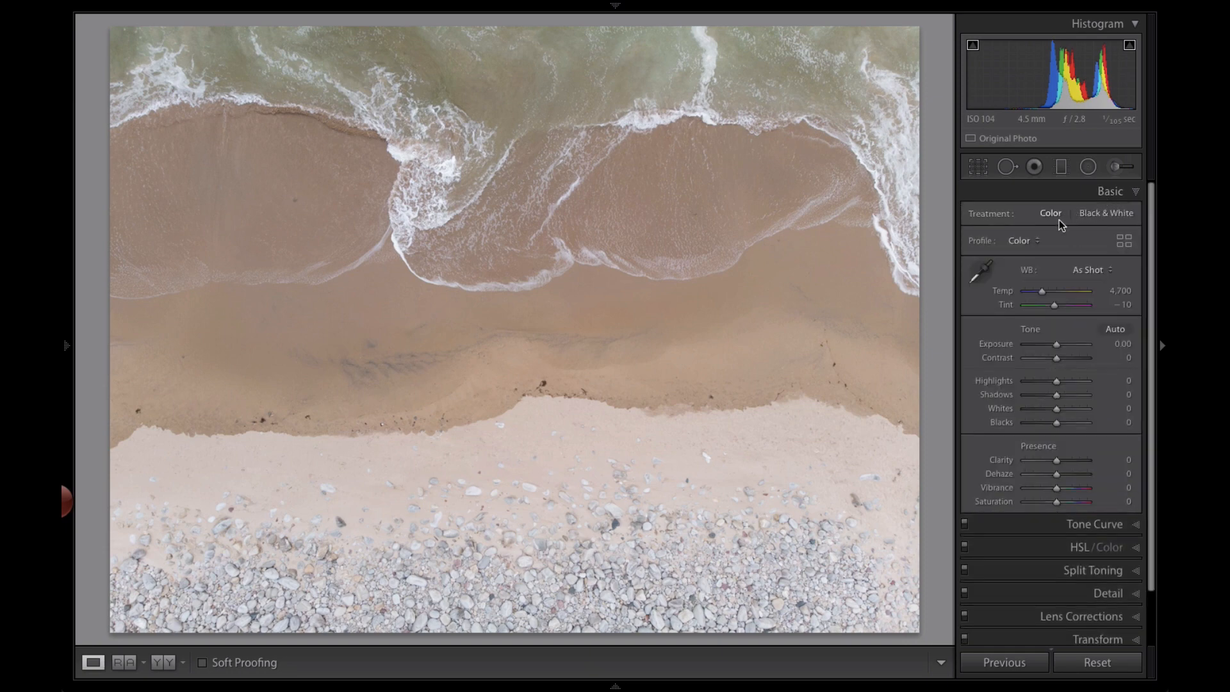
click(1121, 241)
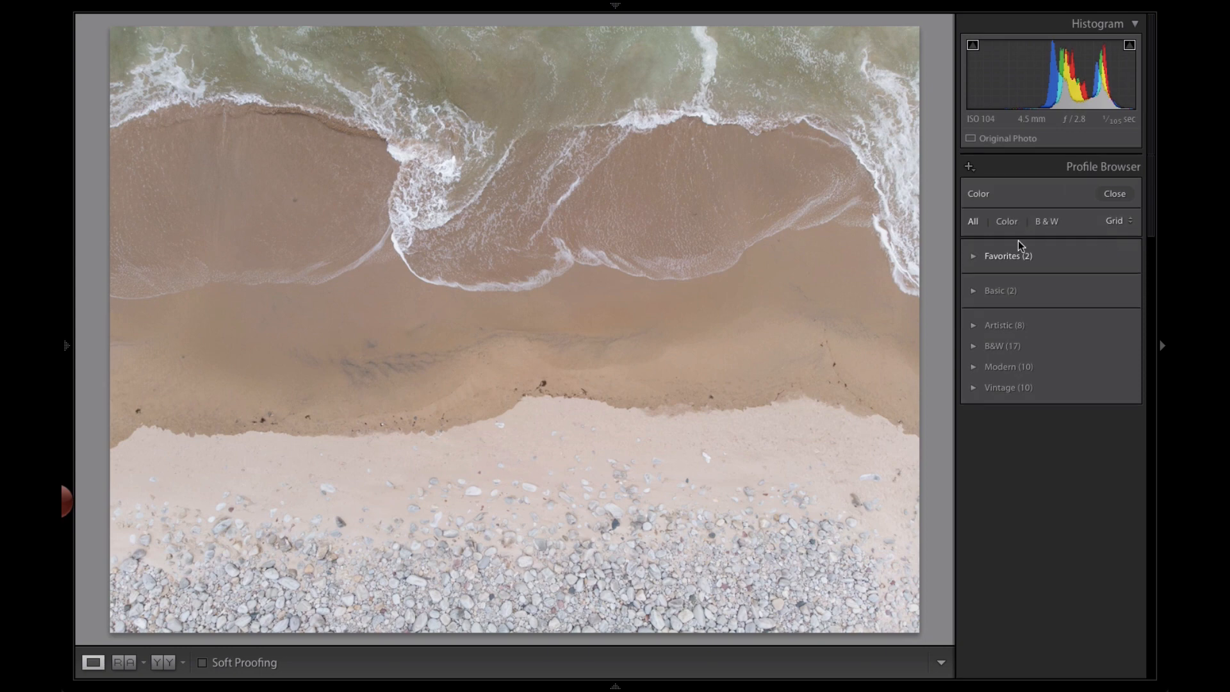
click(973, 293)
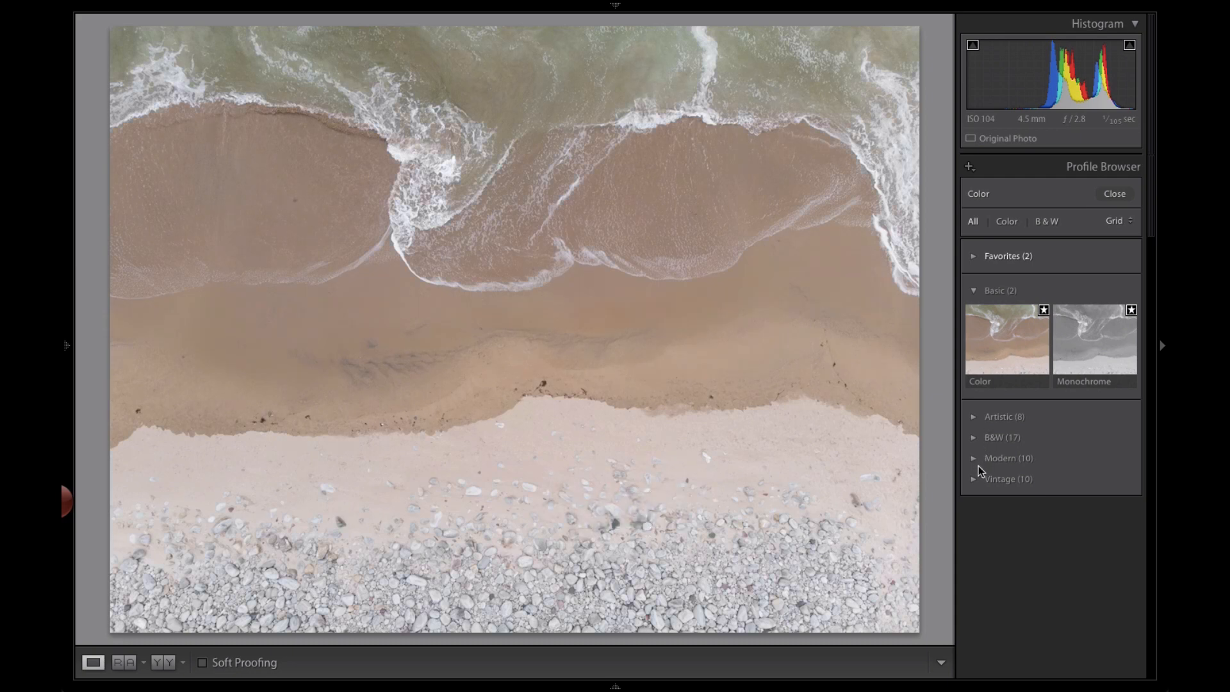
click(975, 417)
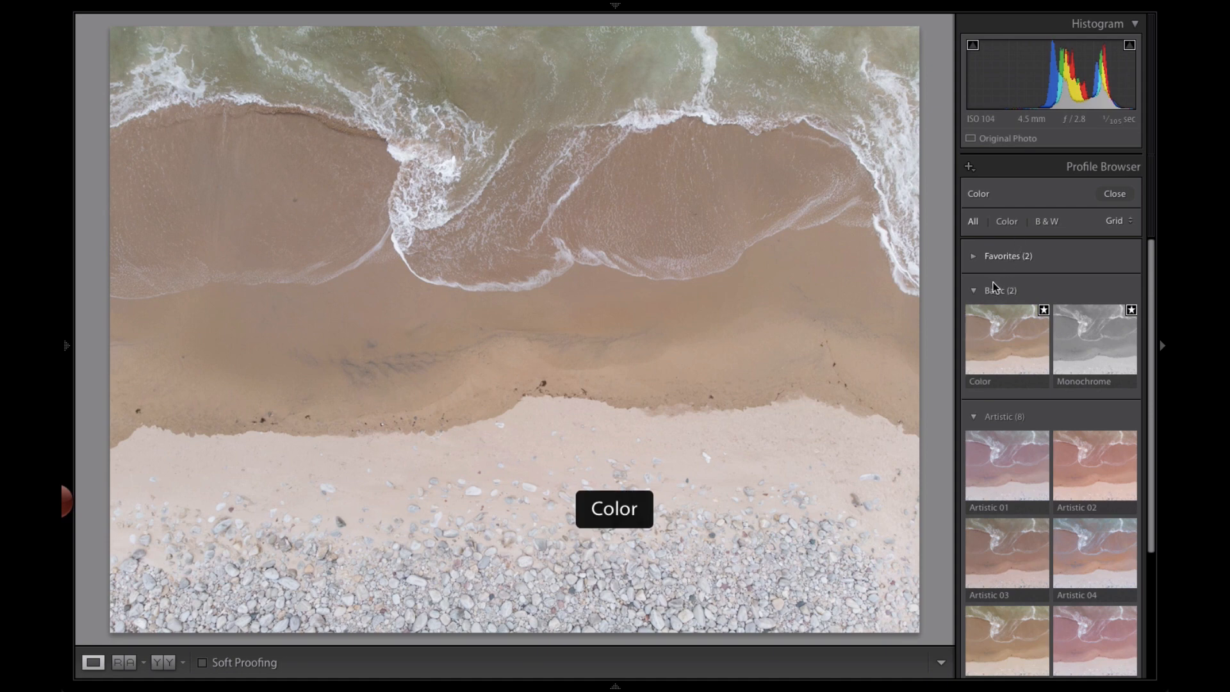
click(1122, 196)
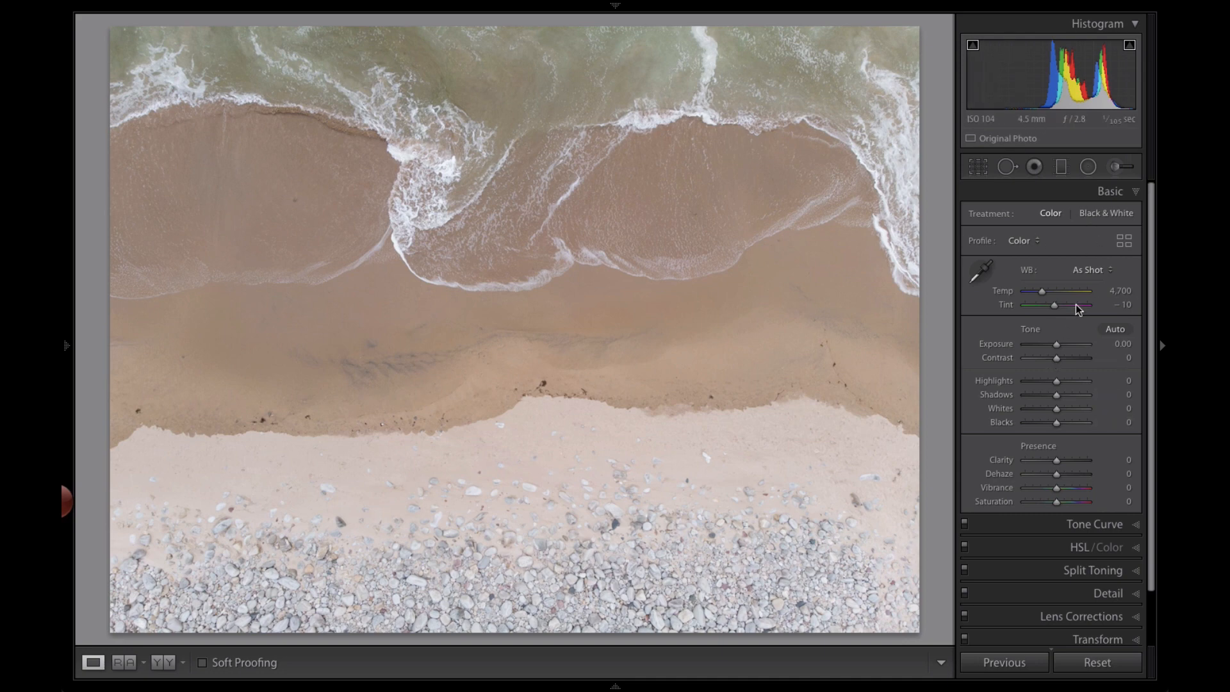
Set the tone sliders to Highlights −95, Shadows +41, Whites +11 and Blacks −58
drag(1055, 424, 1038, 425)
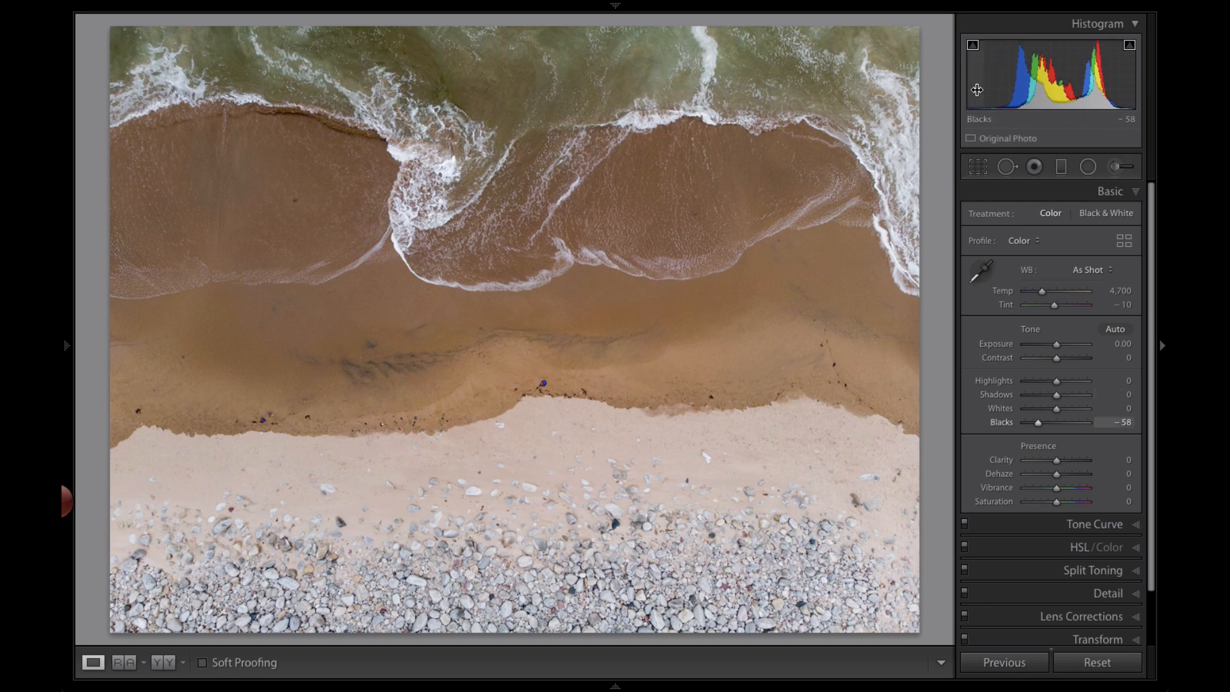
drag(975, 77, 978, 77)
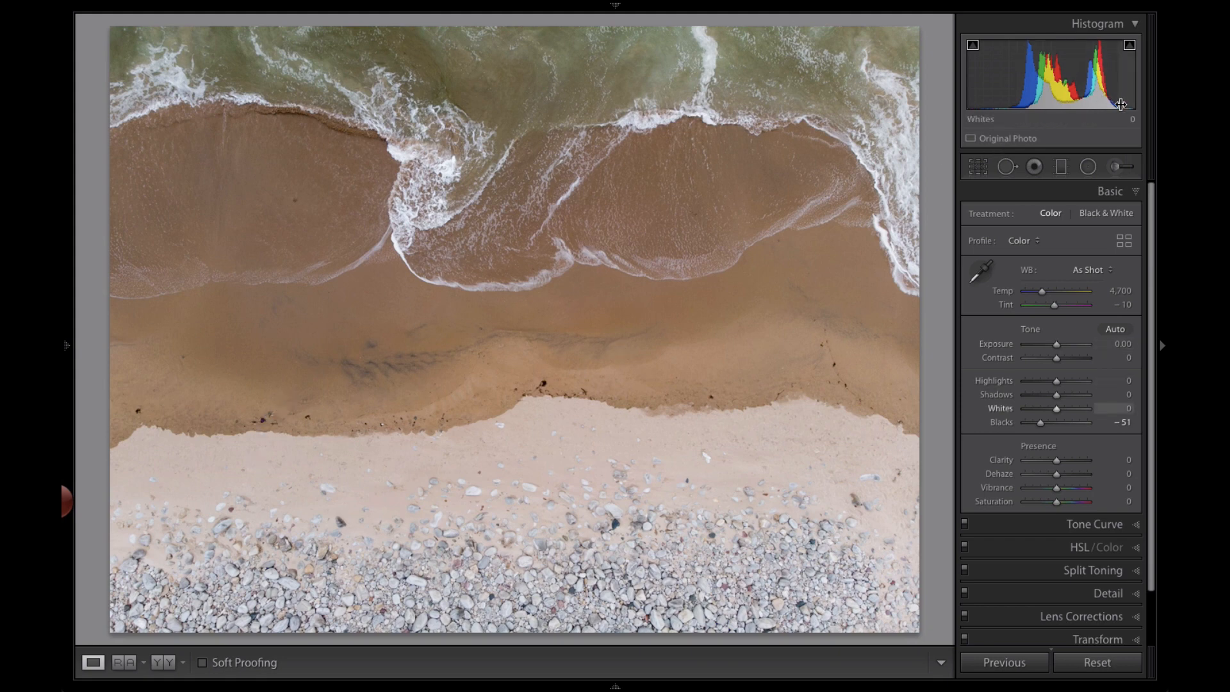
drag(1127, 77, 1132, 77)
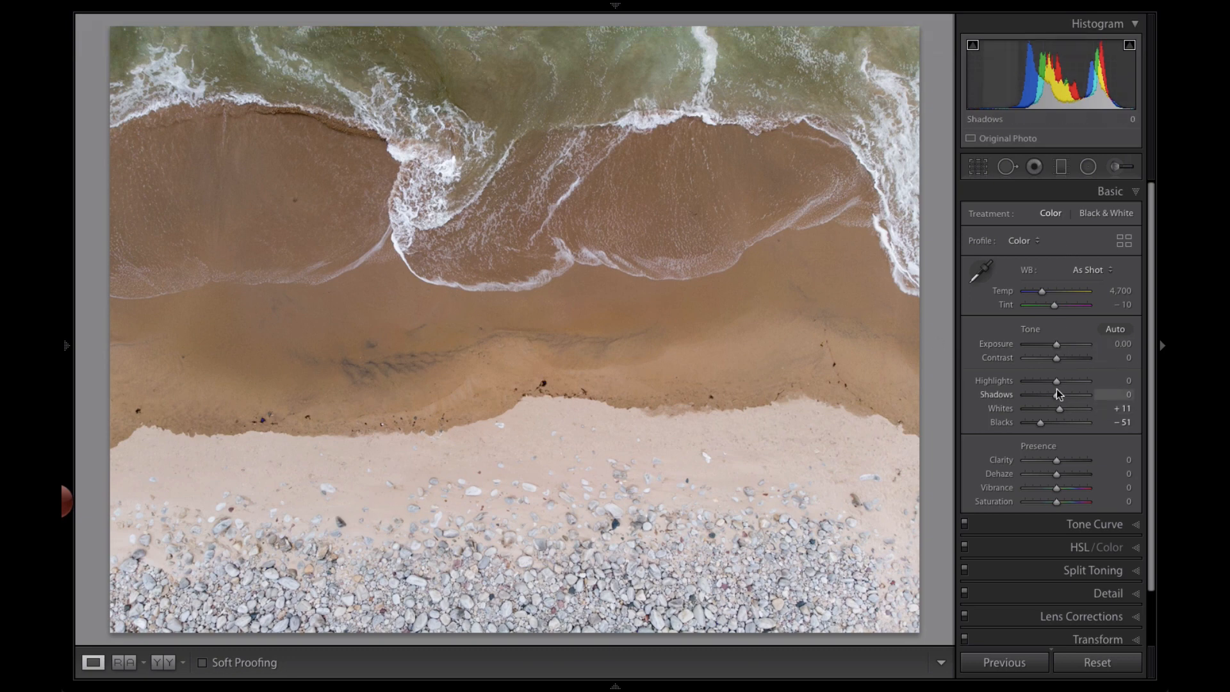
drag(1056, 381, 1026, 383)
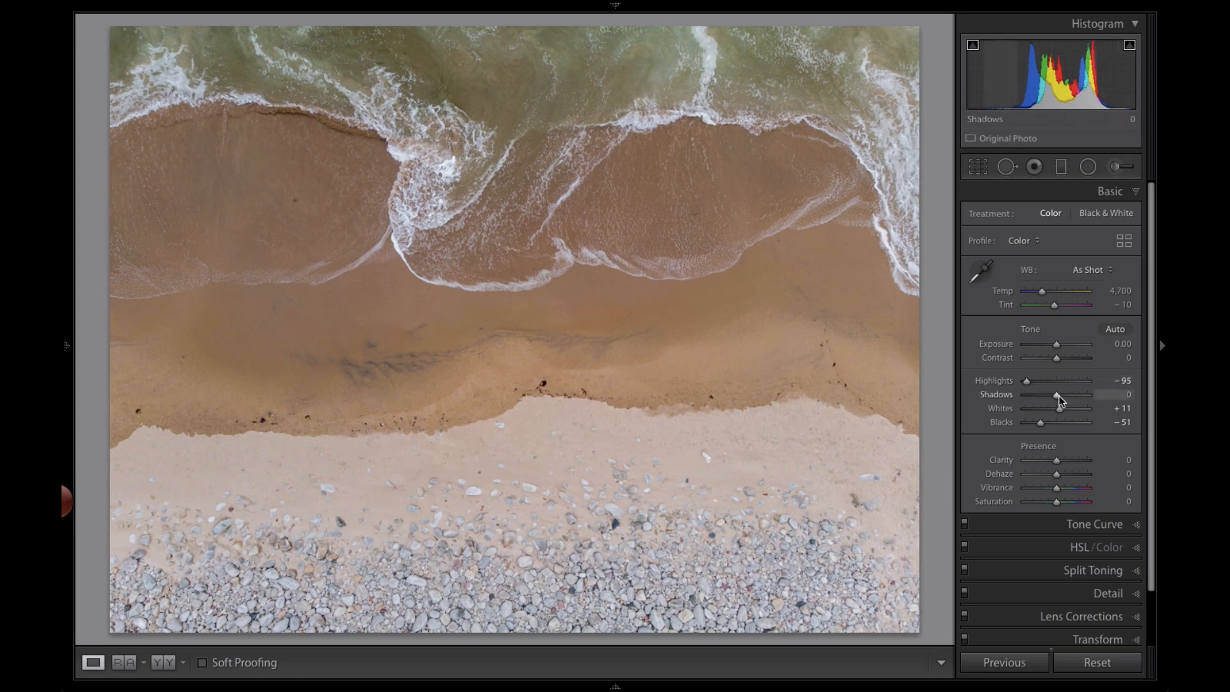
drag(1058, 396, 1071, 395)
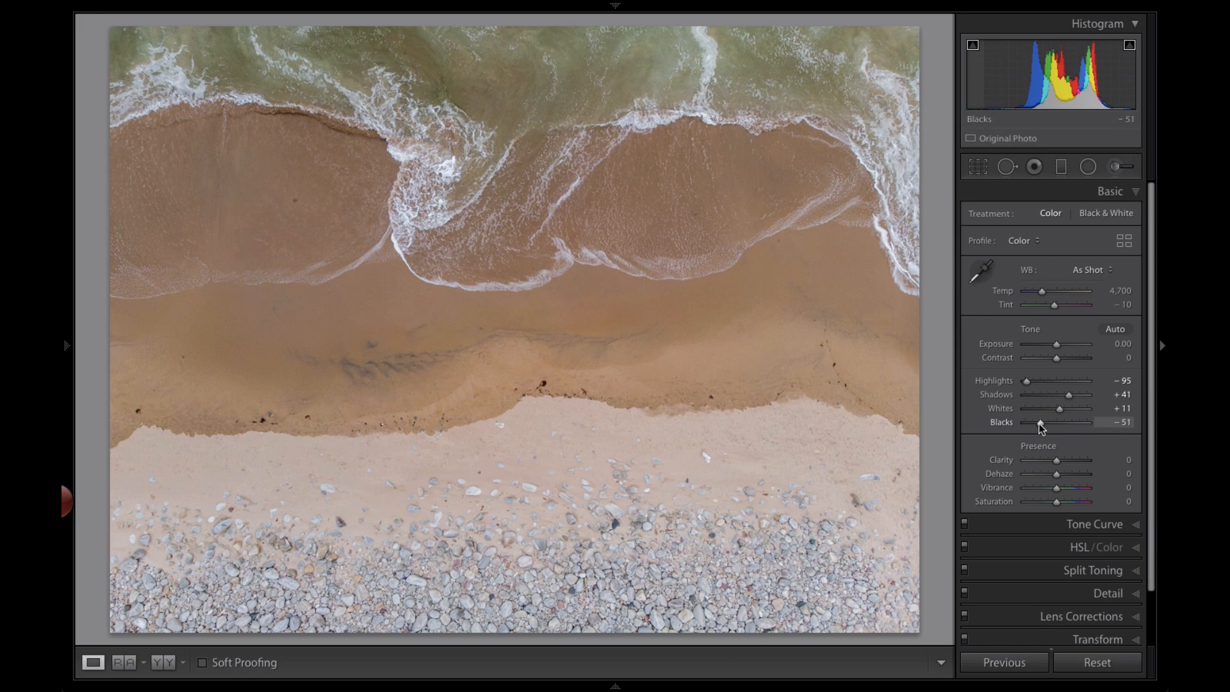
drag(1039, 424, 1037, 423)
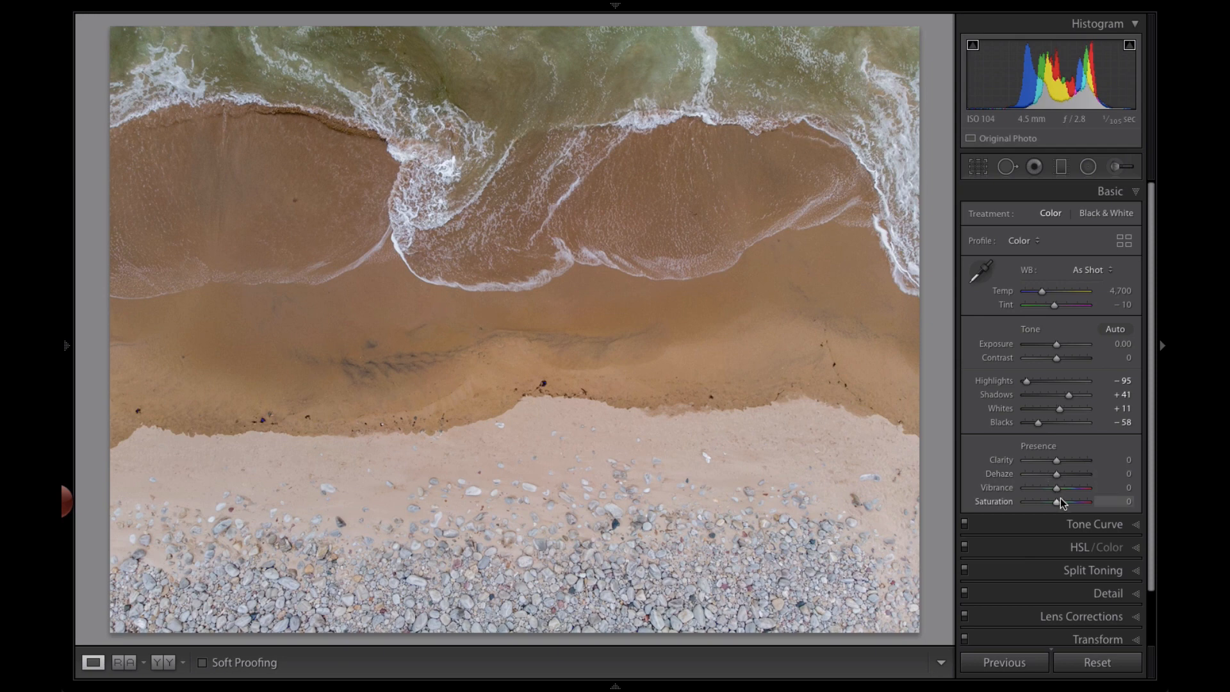
Set Vibrance to +29, Saturation to +22 and Clarity to +28
drag(1061, 492, 1063, 502)
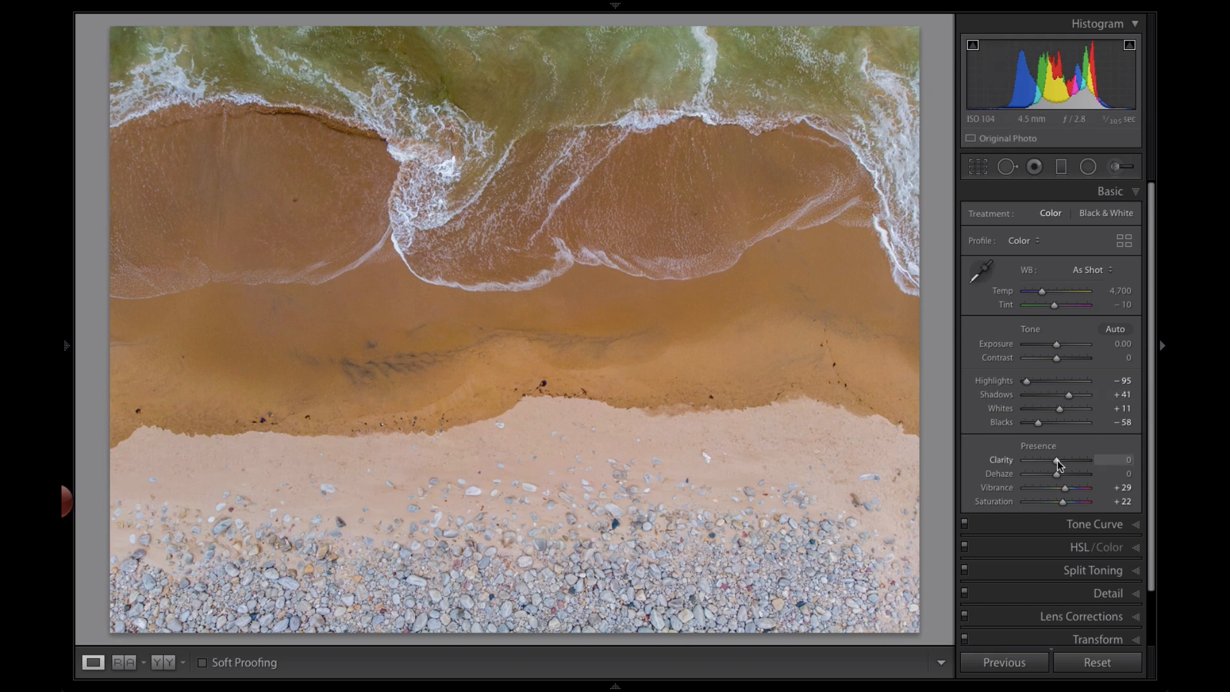
drag(1057, 461, 1064, 460)
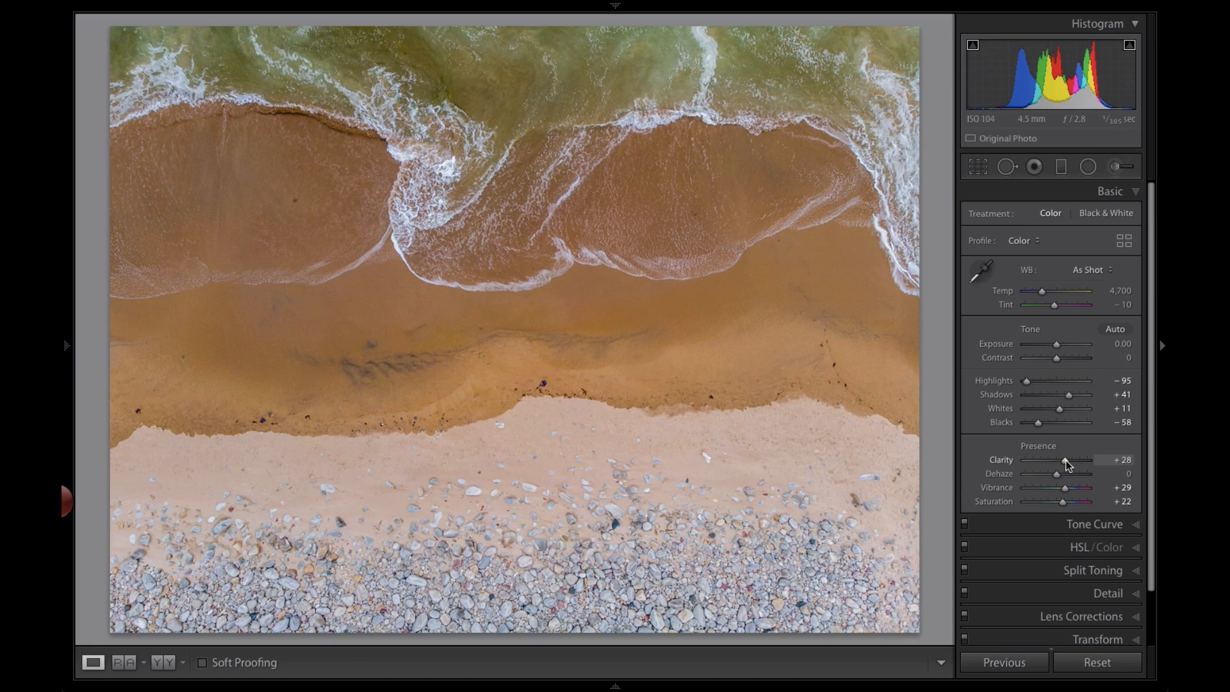
Set sharpening Amount to 53 and Masking to 75 while checking the zoomed-in waves
click(1102, 594)
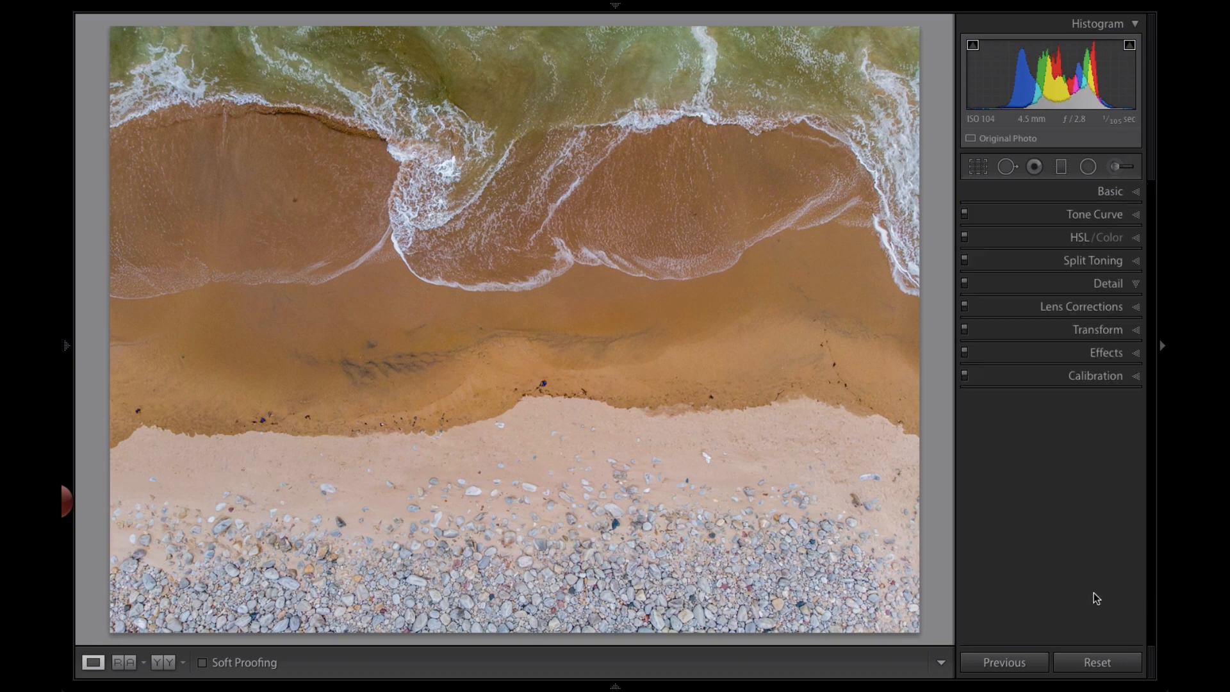
click(470, 144)
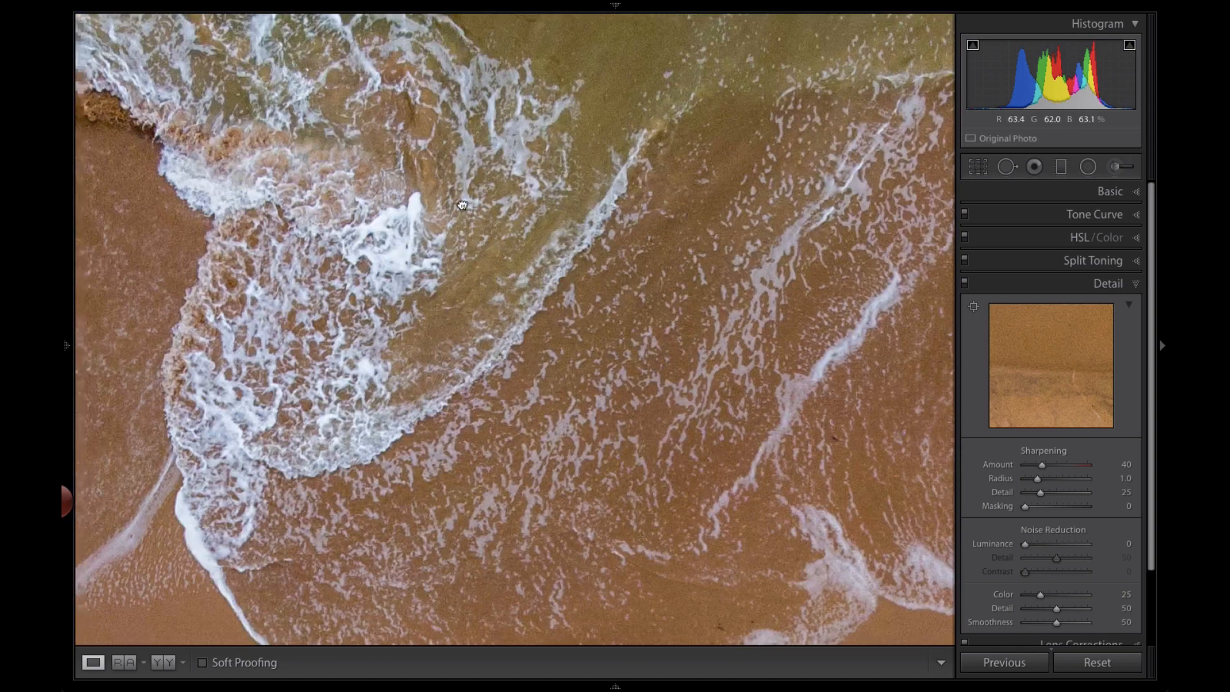
drag(462, 205, 631, 257)
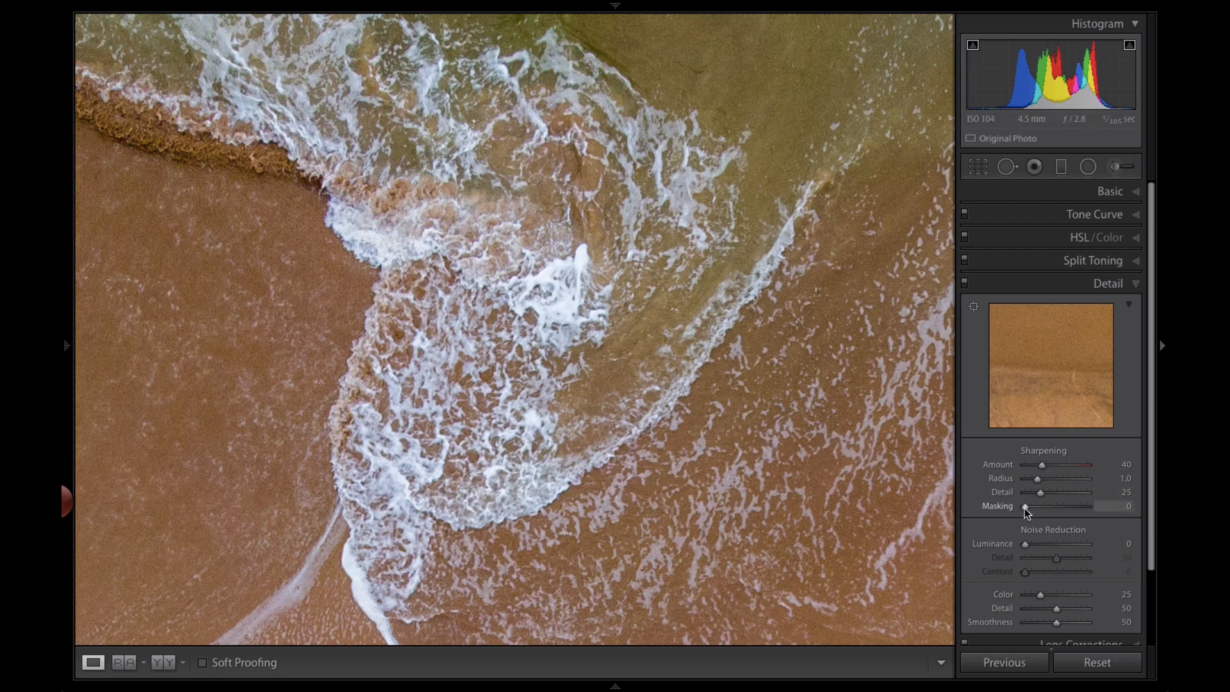
drag(1024, 508, 1046, 466)
key(alt)
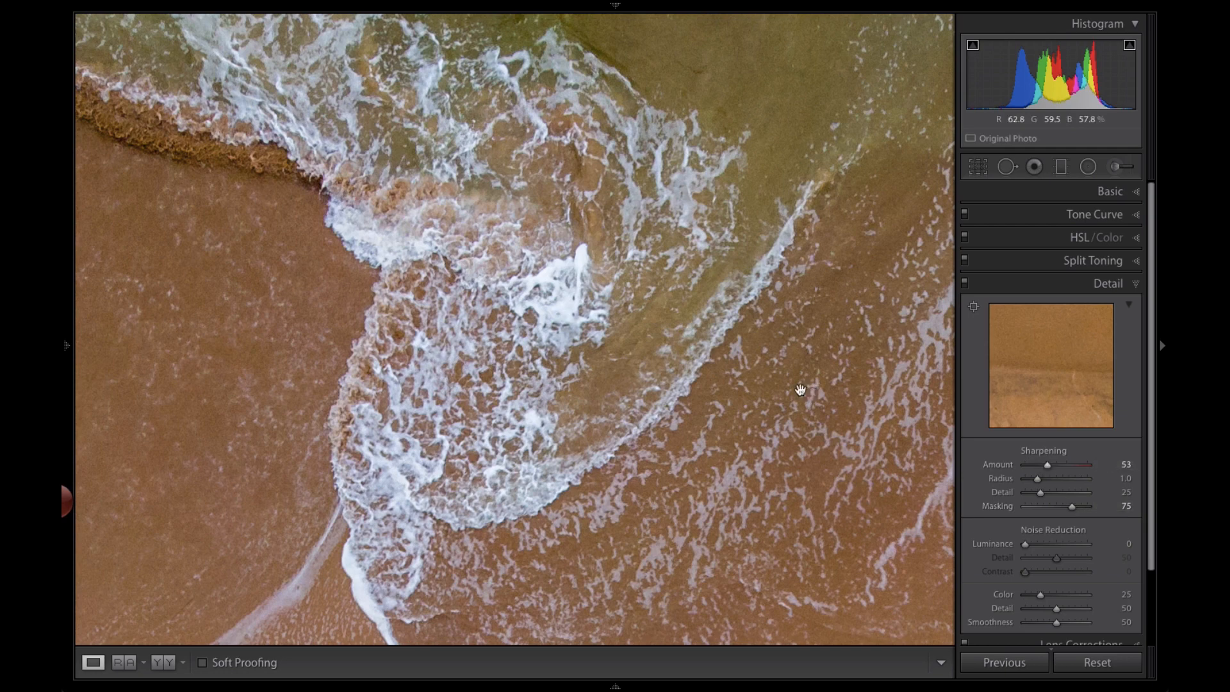
click(748, 375)
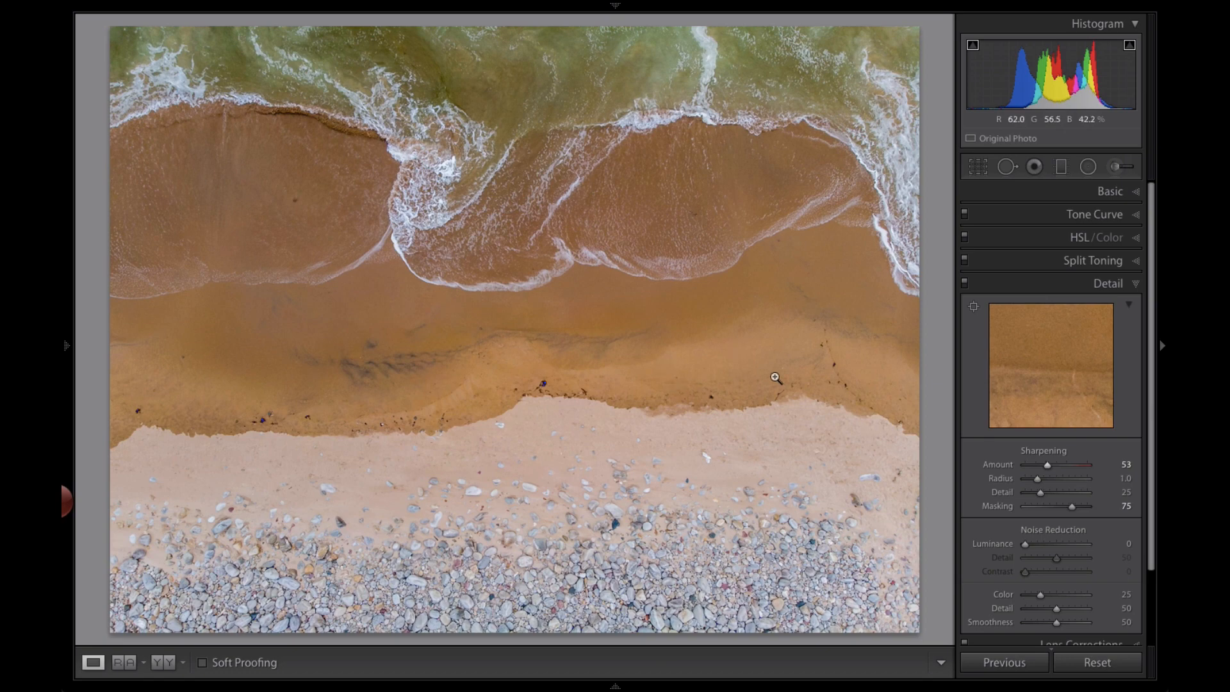
Heal a pebble in the stone area with Spot Removal, moving its source to another spot
click(623, 521)
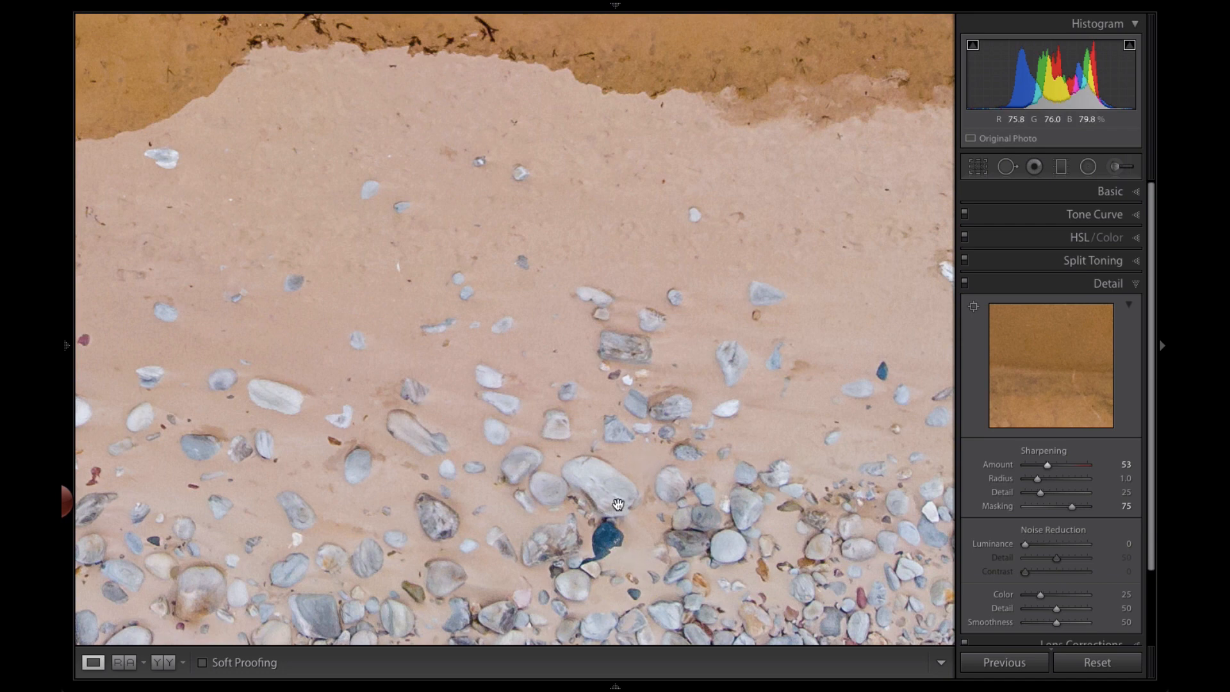
key(q)
click(603, 546)
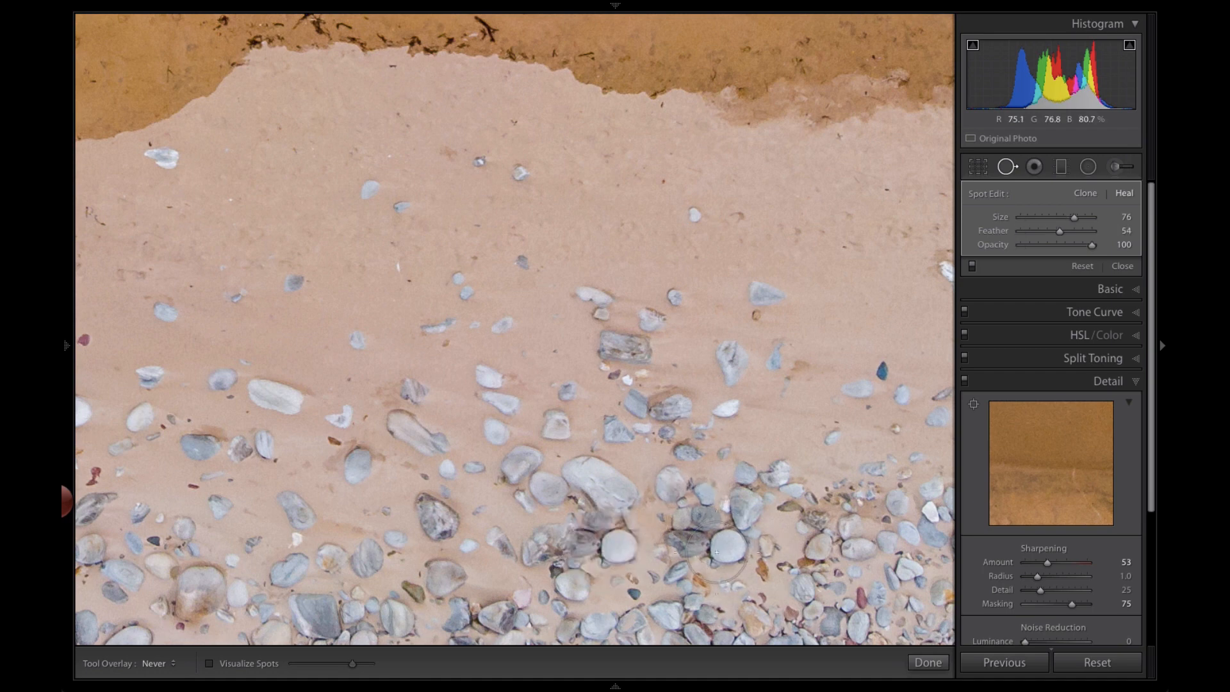
key(h)
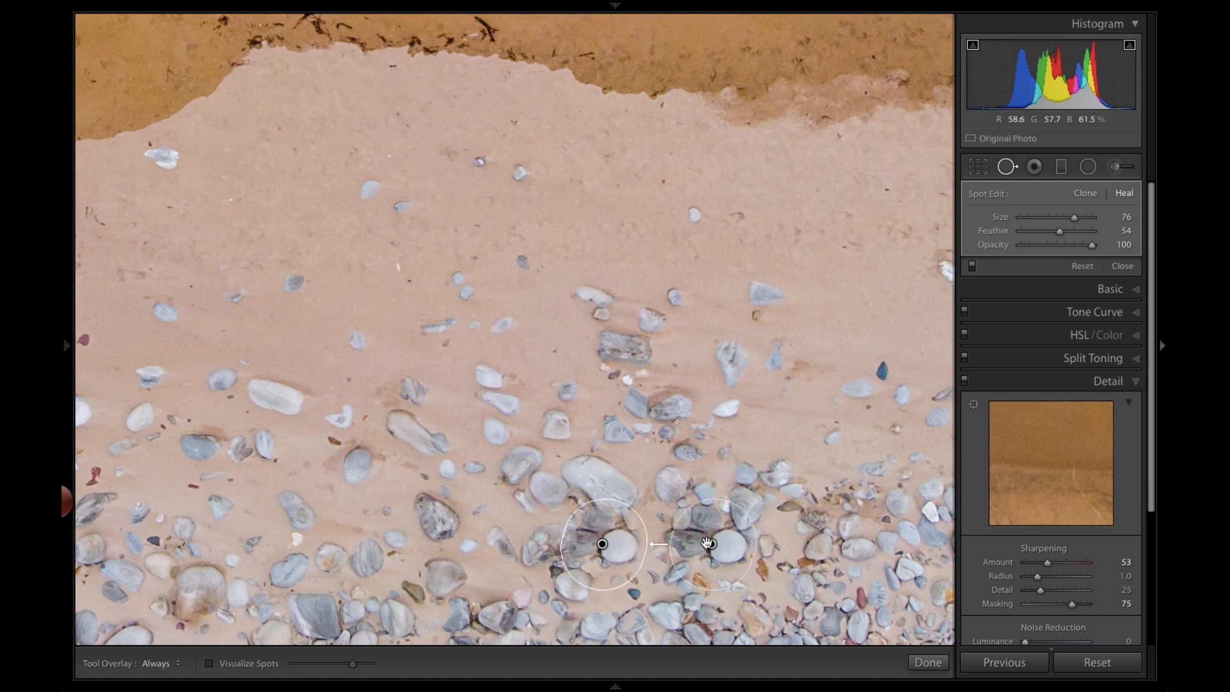
mouse_move(563, 549)
mouse_down()
mouse_move(466, 539)
mouse_move(272, 561)
mouse_move(290, 564)
mouse_up()
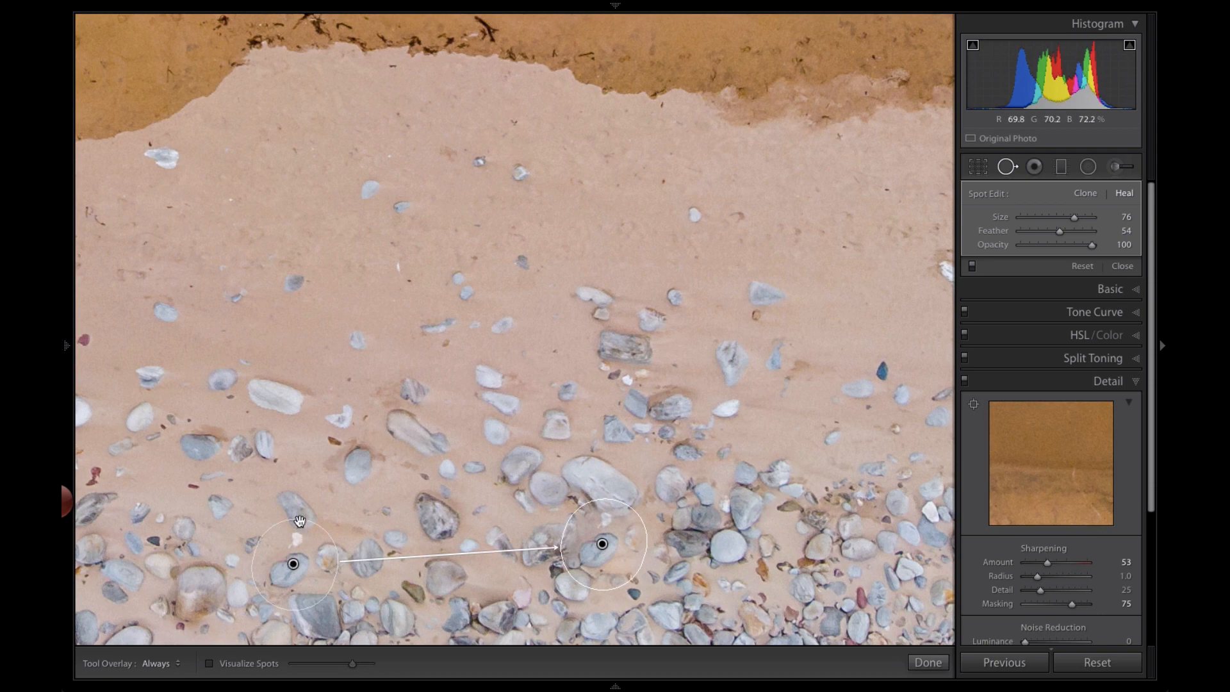
key(z)
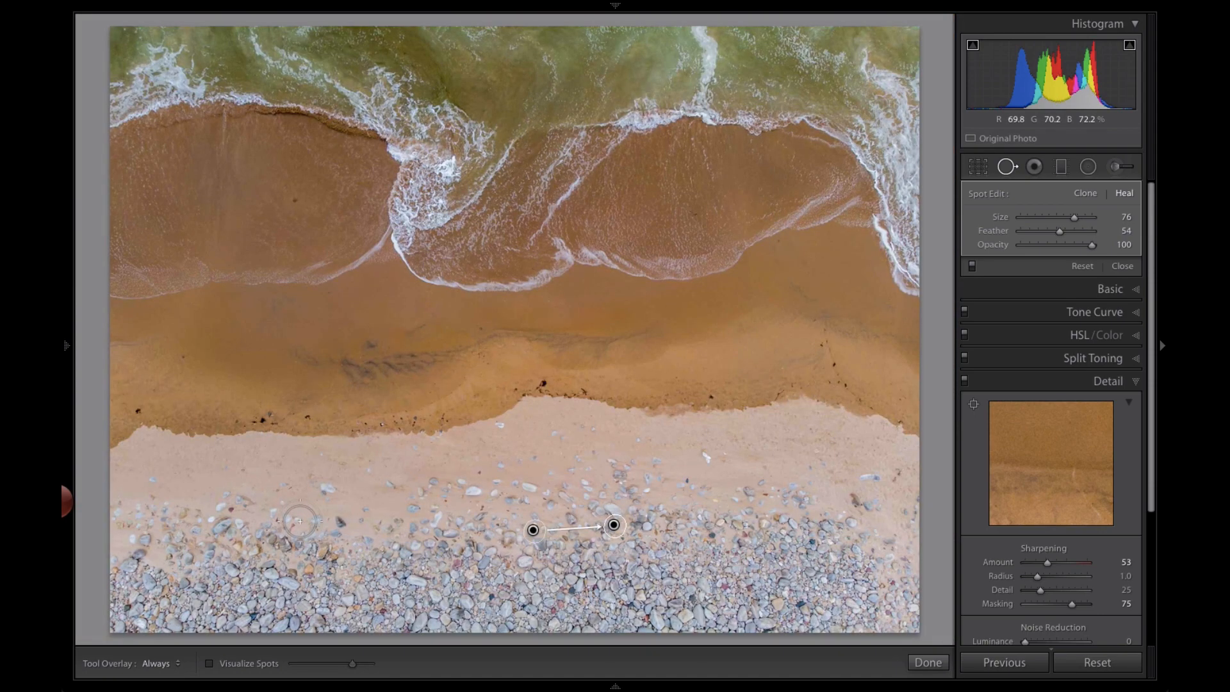
key(h)
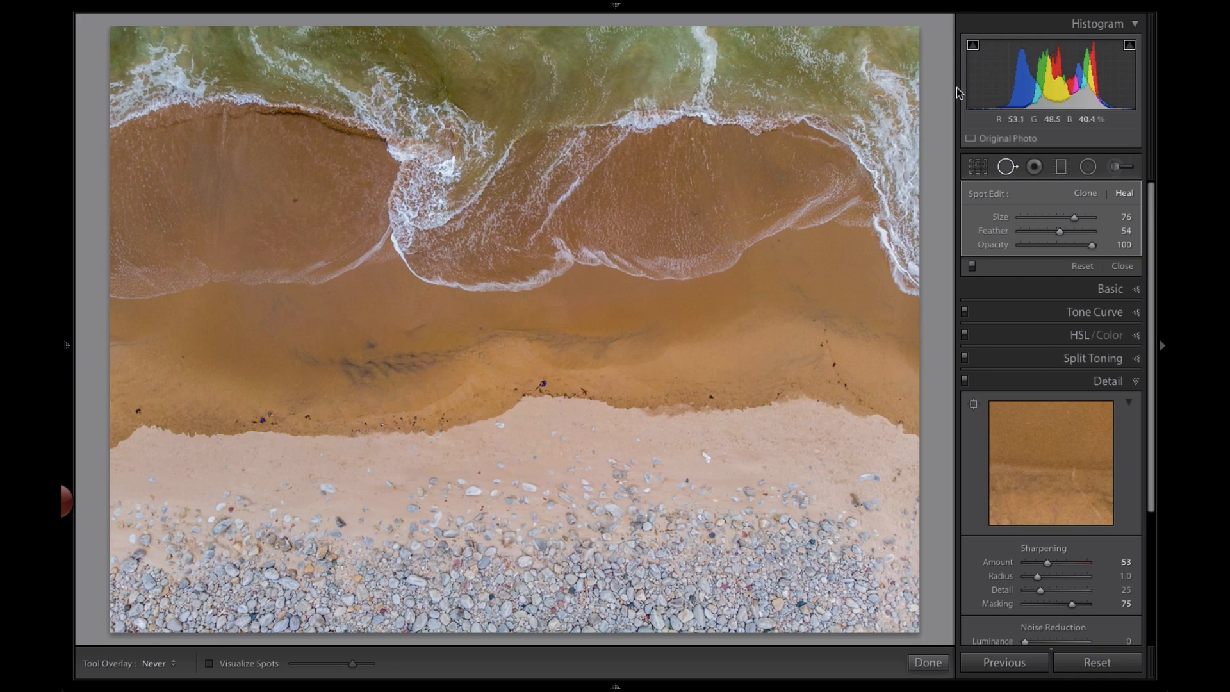
Crop the image slightly inward on all sides, keeping the original aspect ratio
click(978, 167)
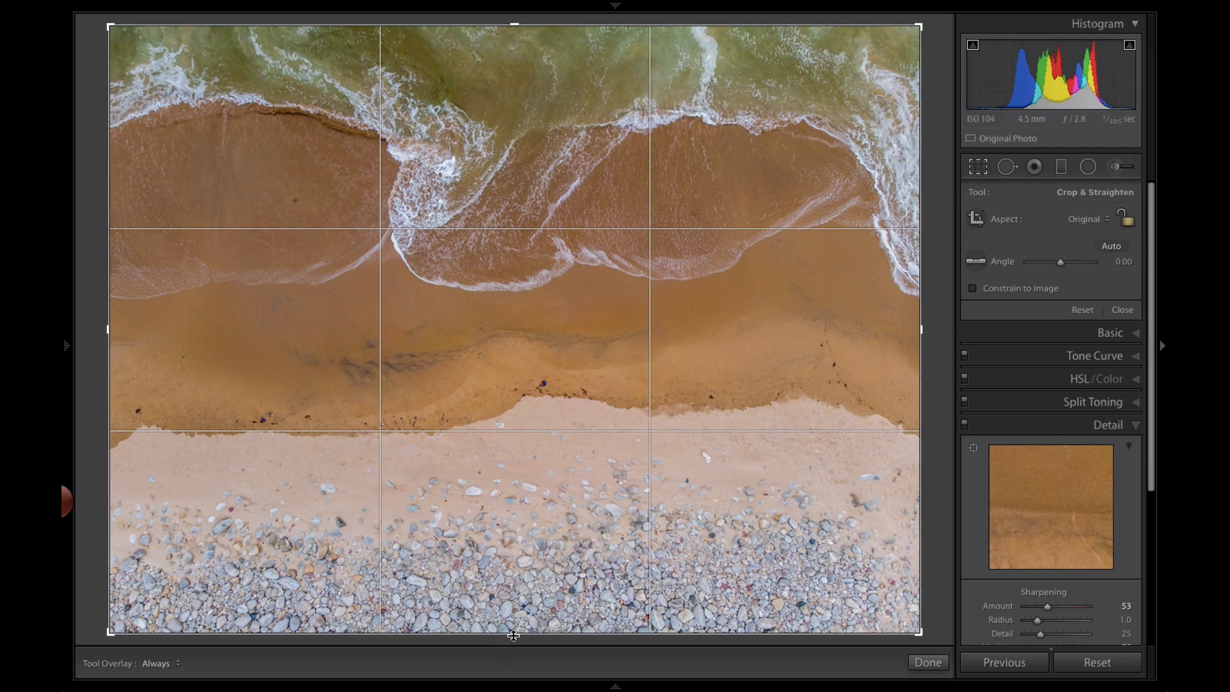
drag(513, 635, 519, 621)
key(shift)
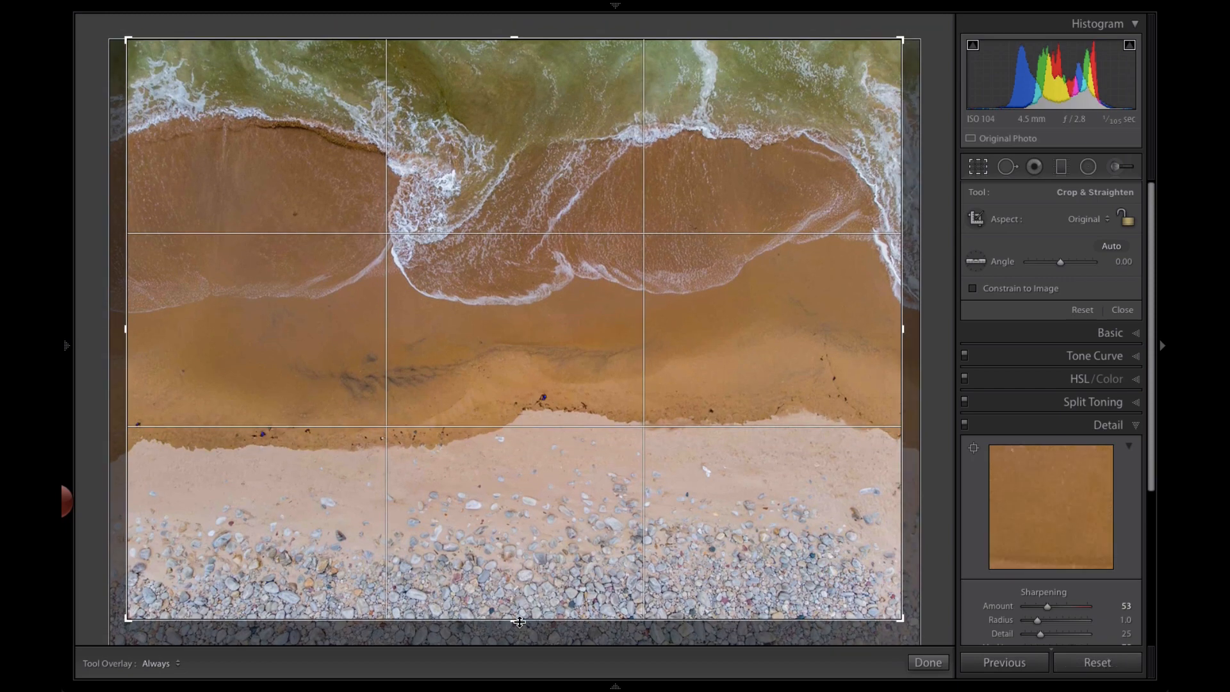
key(Return)
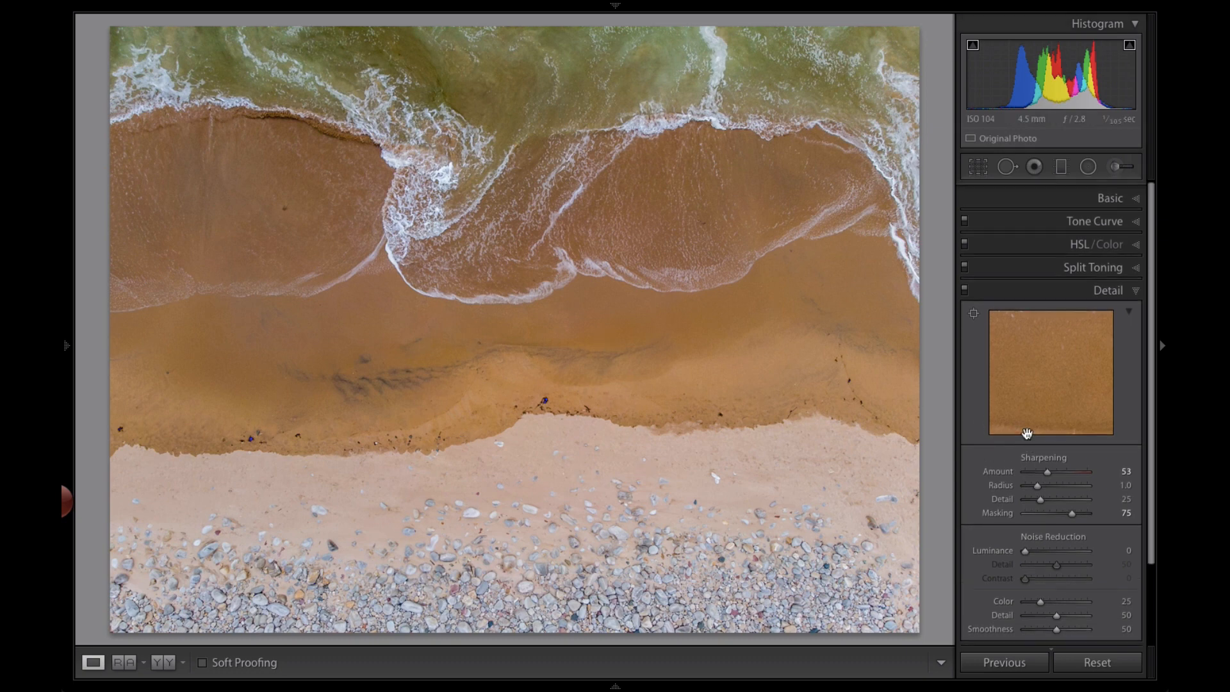
Add a shadow point and an upper point on the RGB point tone curve, nudging both slightly down
click(1101, 218)
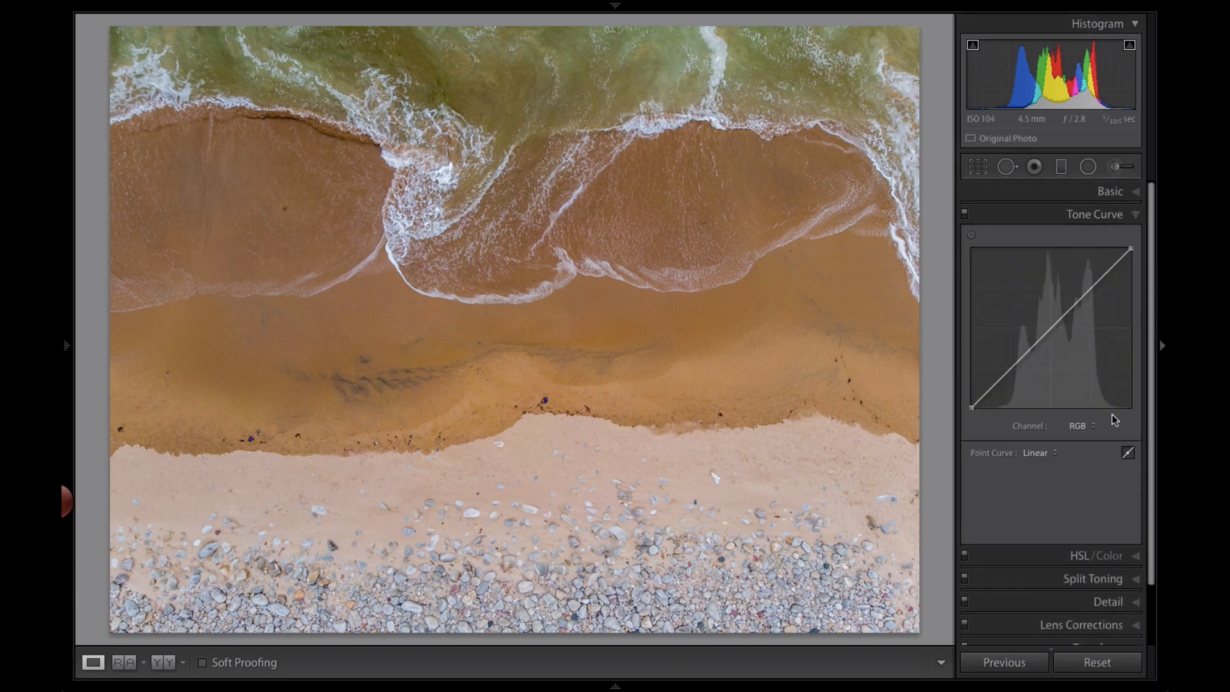
click(1128, 452)
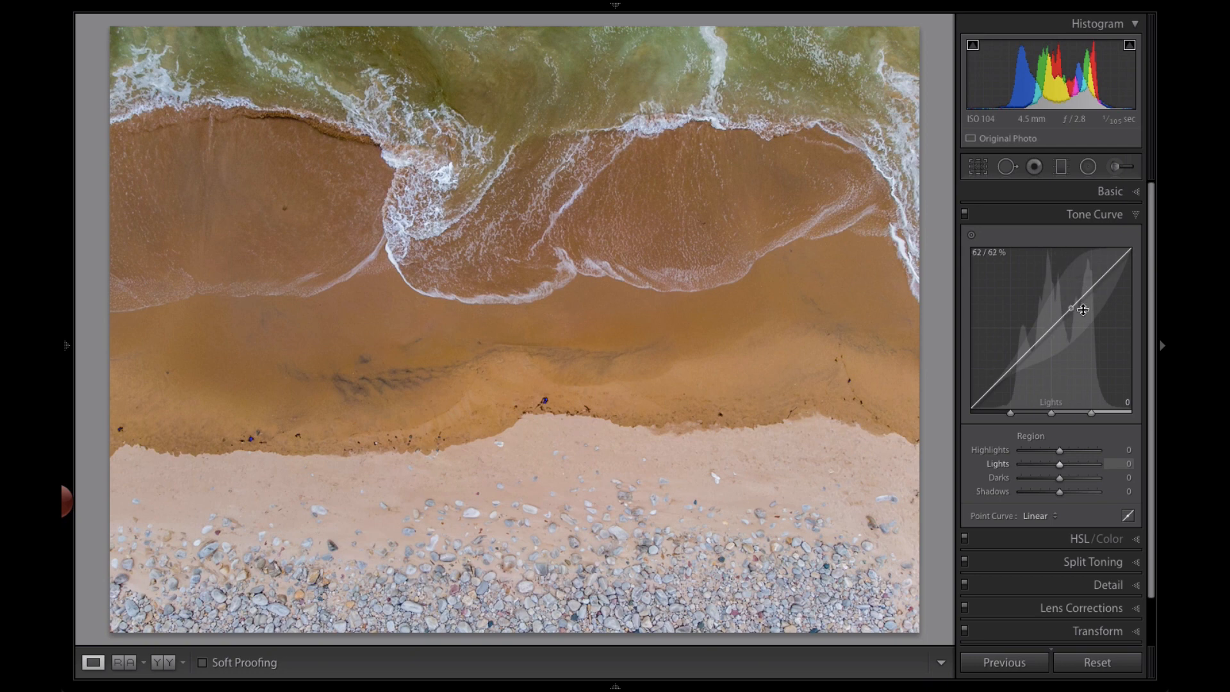
click(1128, 517)
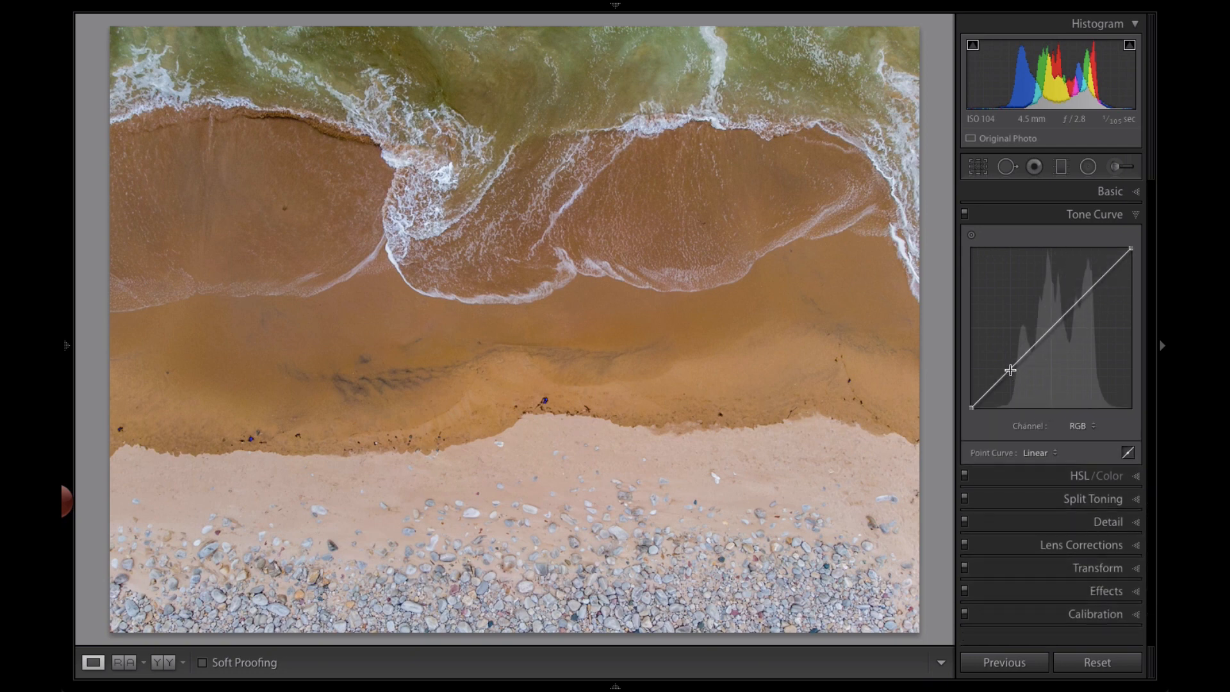
drag(1011, 372, 1016, 369)
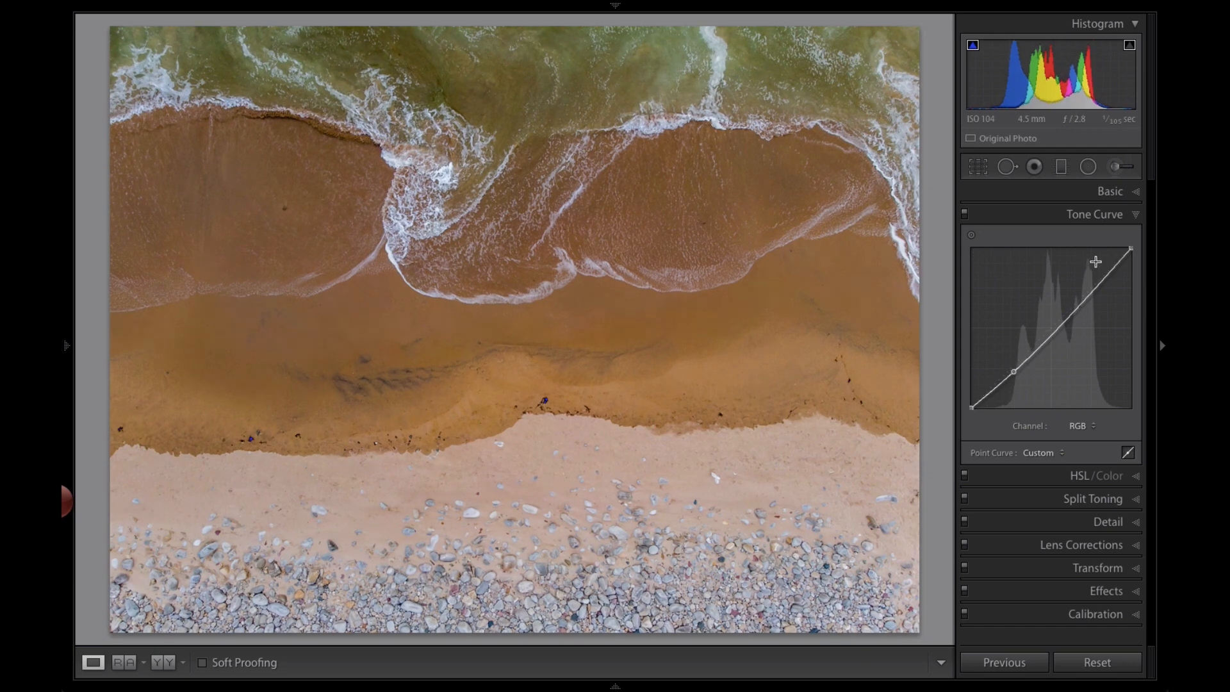
click(1089, 295)
drag(1090, 296, 1087, 294)
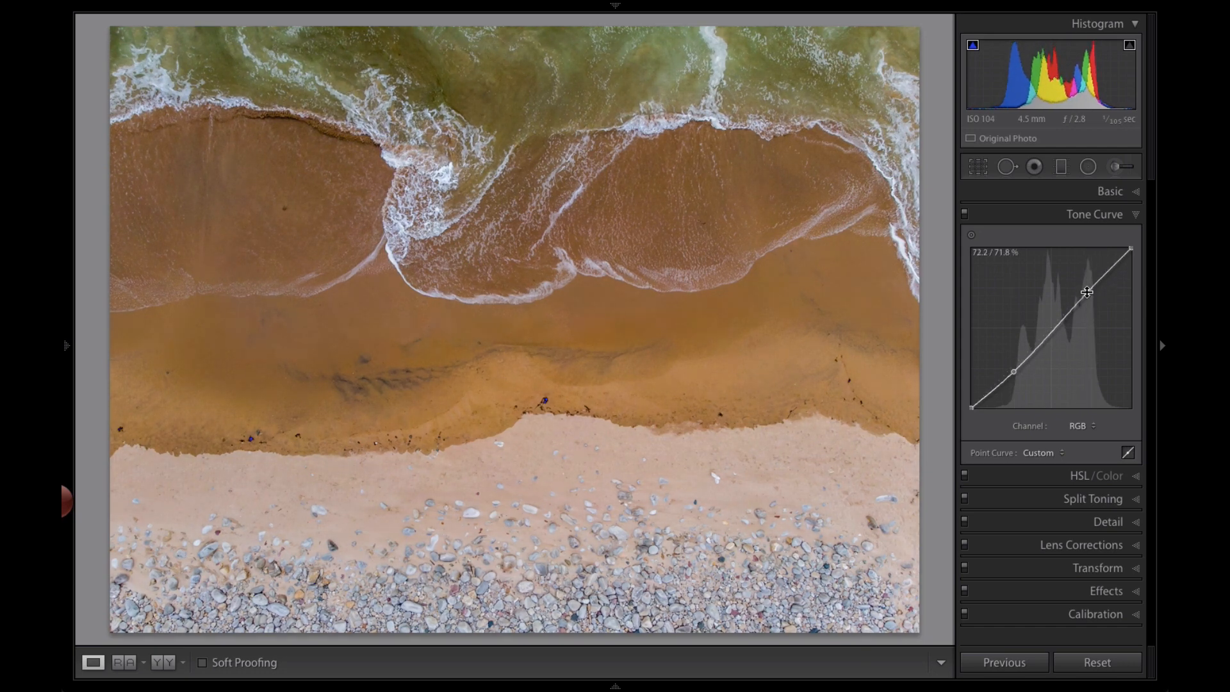
Set the white balance to Auto
click(1118, 192)
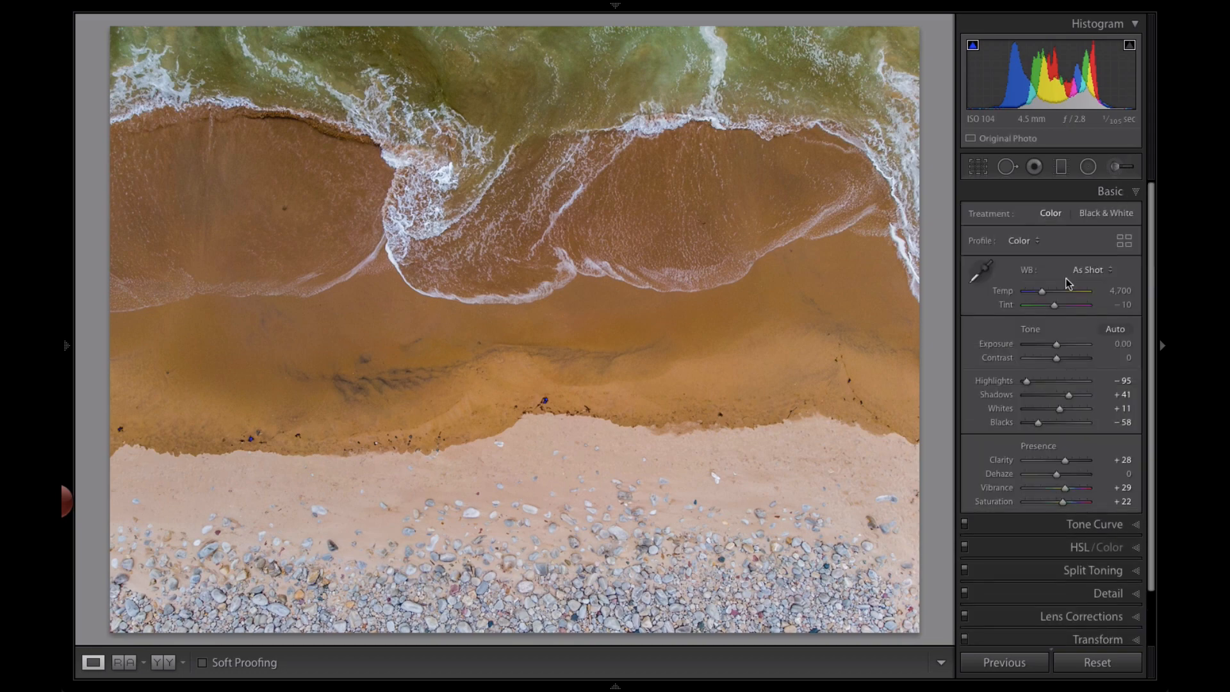
drag(1042, 292, 1039, 292)
click(1091, 271)
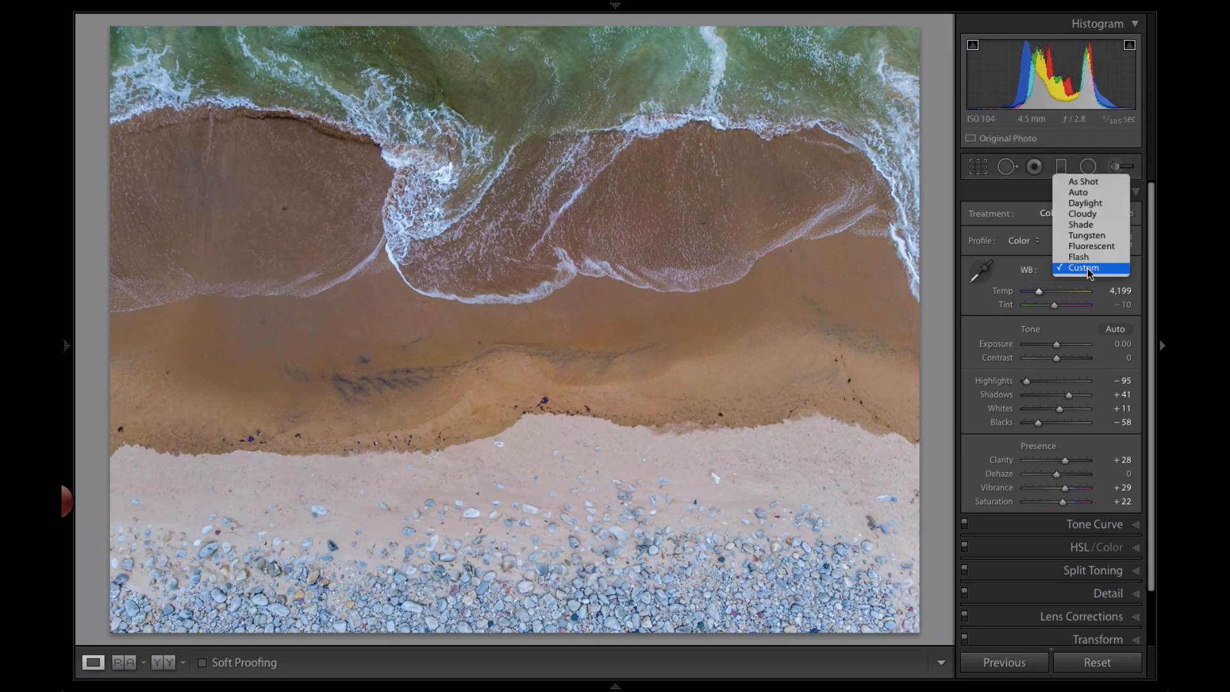
click(1088, 193)
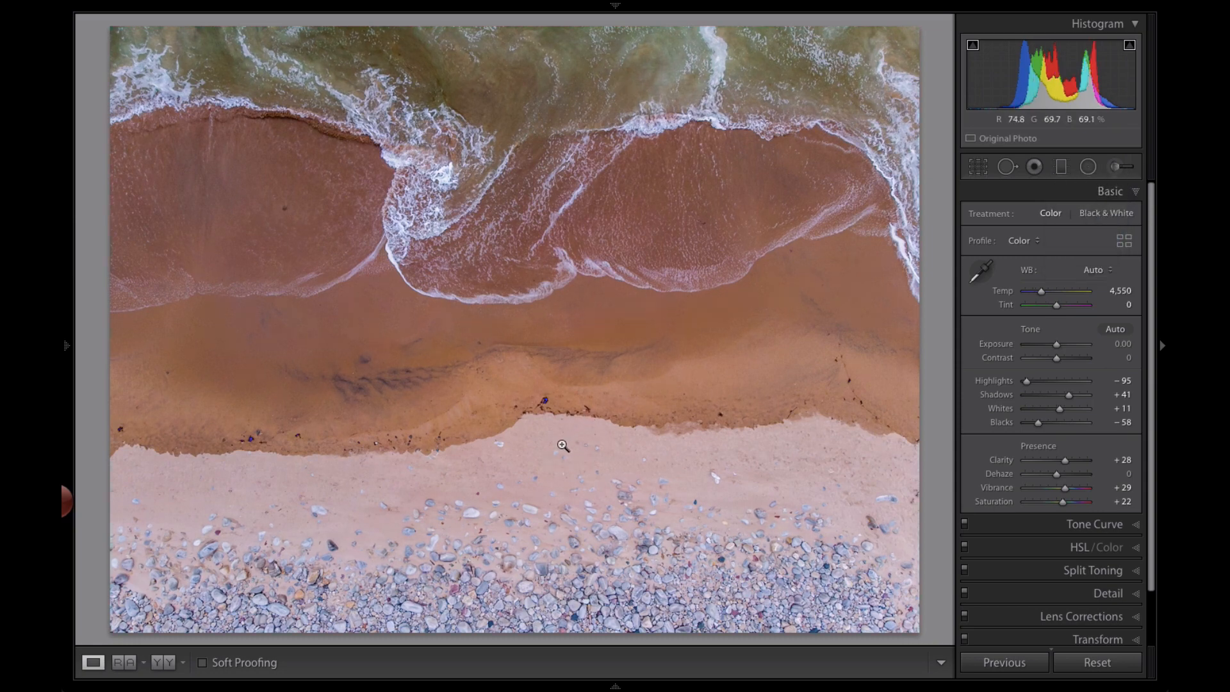
Set the white balance tint to -10 and raise Dehaze to +15
double_click(1007, 306)
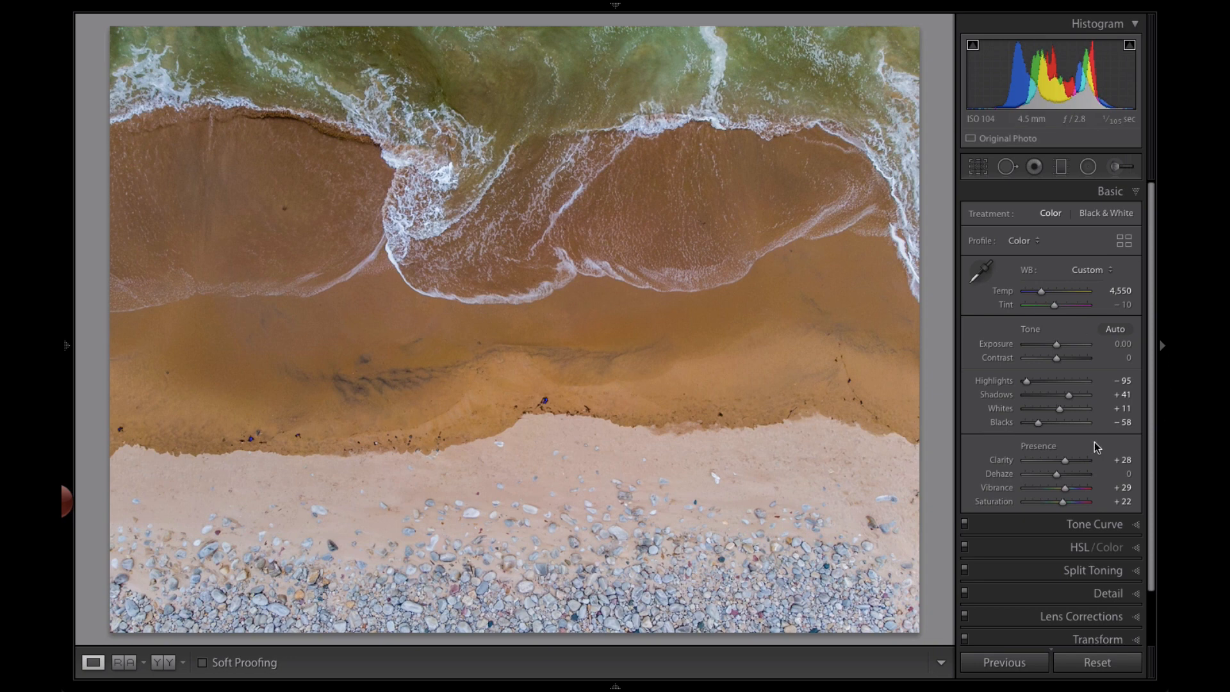
drag(1056, 473, 1060, 473)
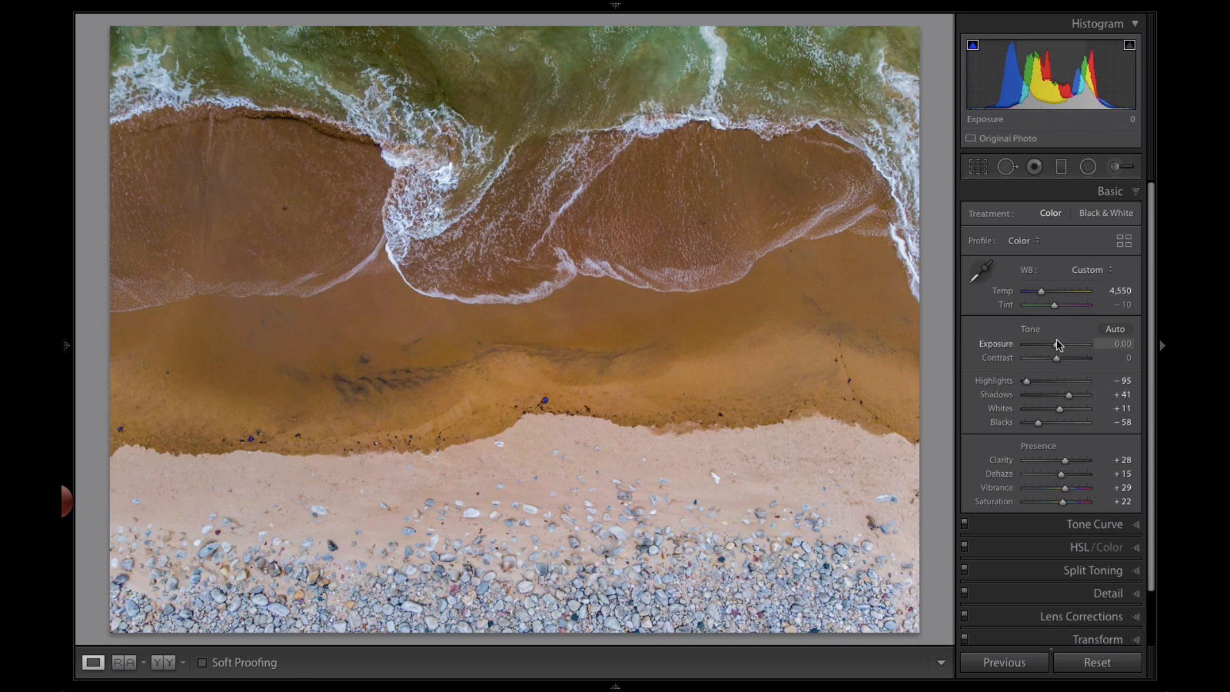
Raise the exposure to +0.35 and toggle the before/after view to compare
drag(1057, 344, 1060, 344)
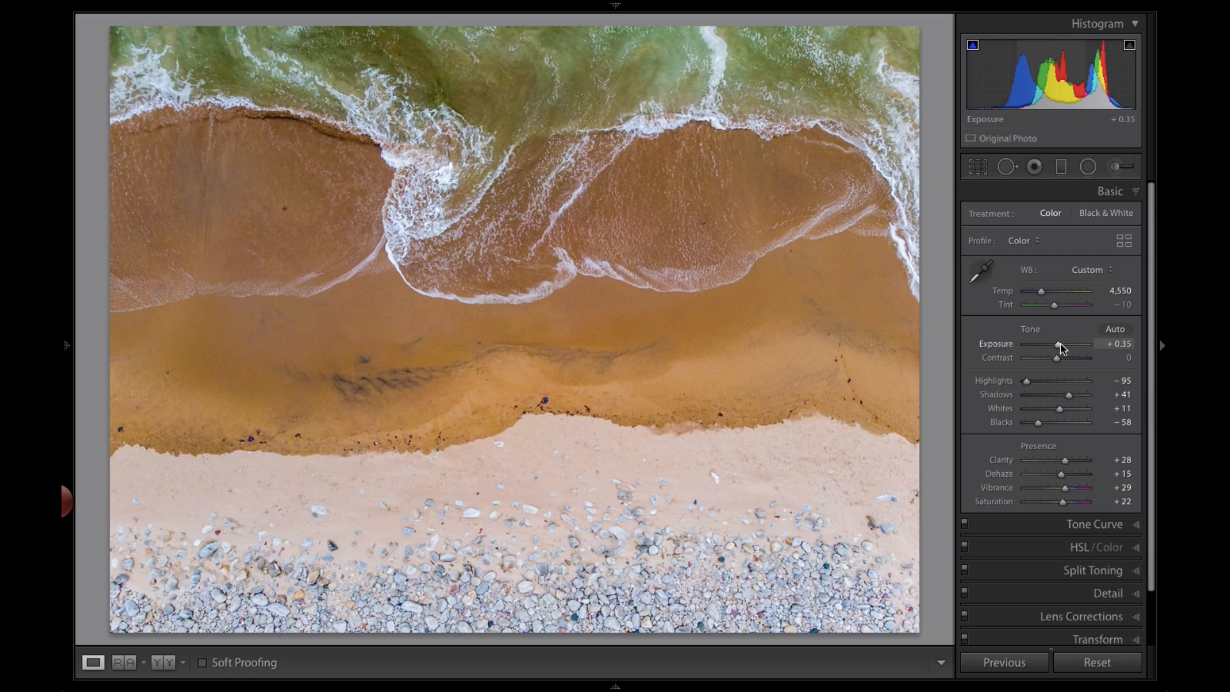
key(backslash)
key(backslash)
key(backslash)
key(backslash)
Copy the Reset Settings history step's settings to the Before view, then hide the left panels
mouse_move(66, 348)
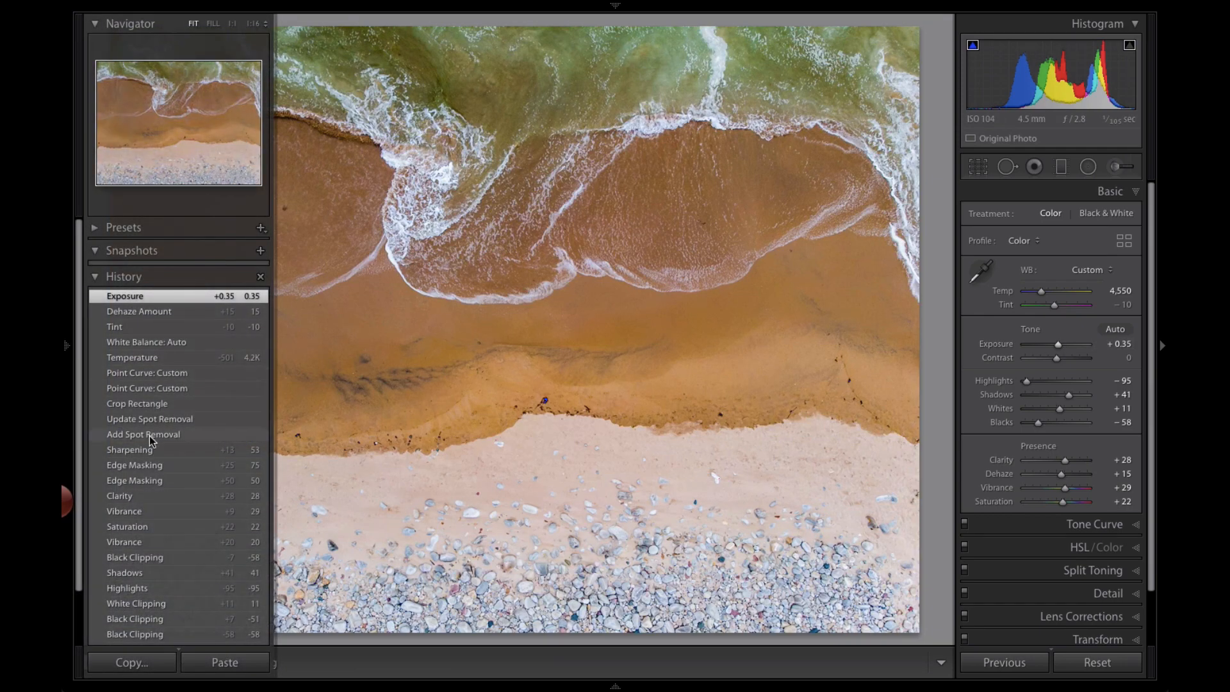
scroll(149, 439, down, 2)
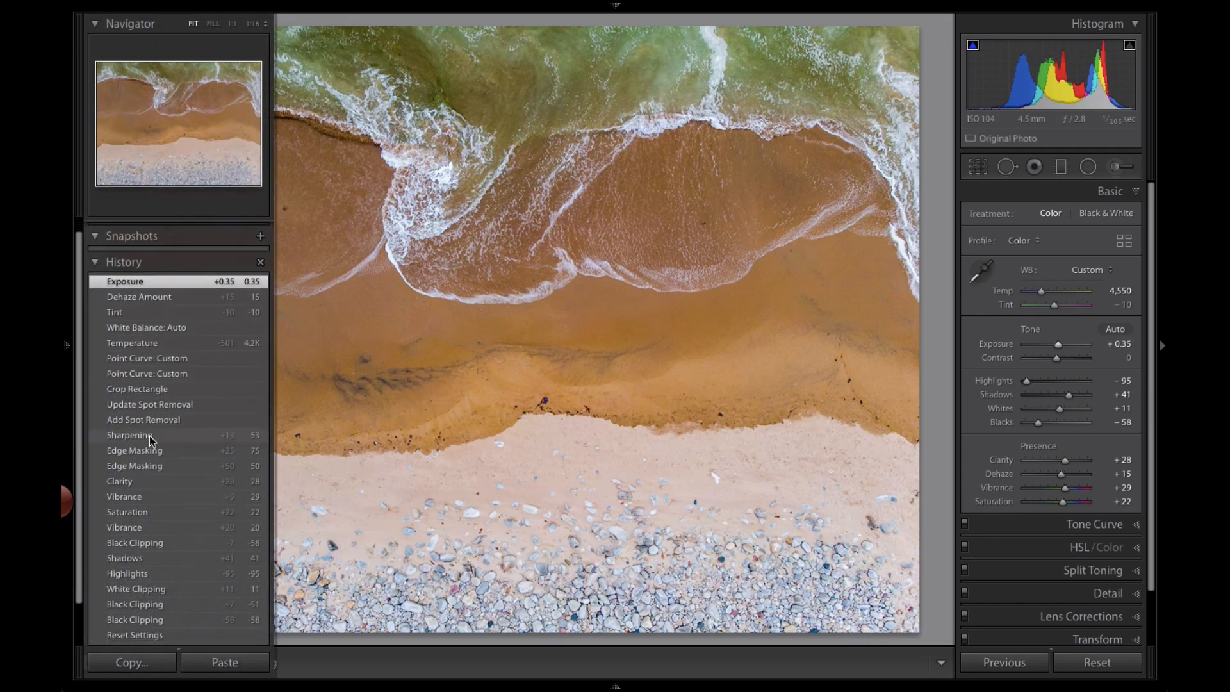
scroll(151, 440, down, 4)
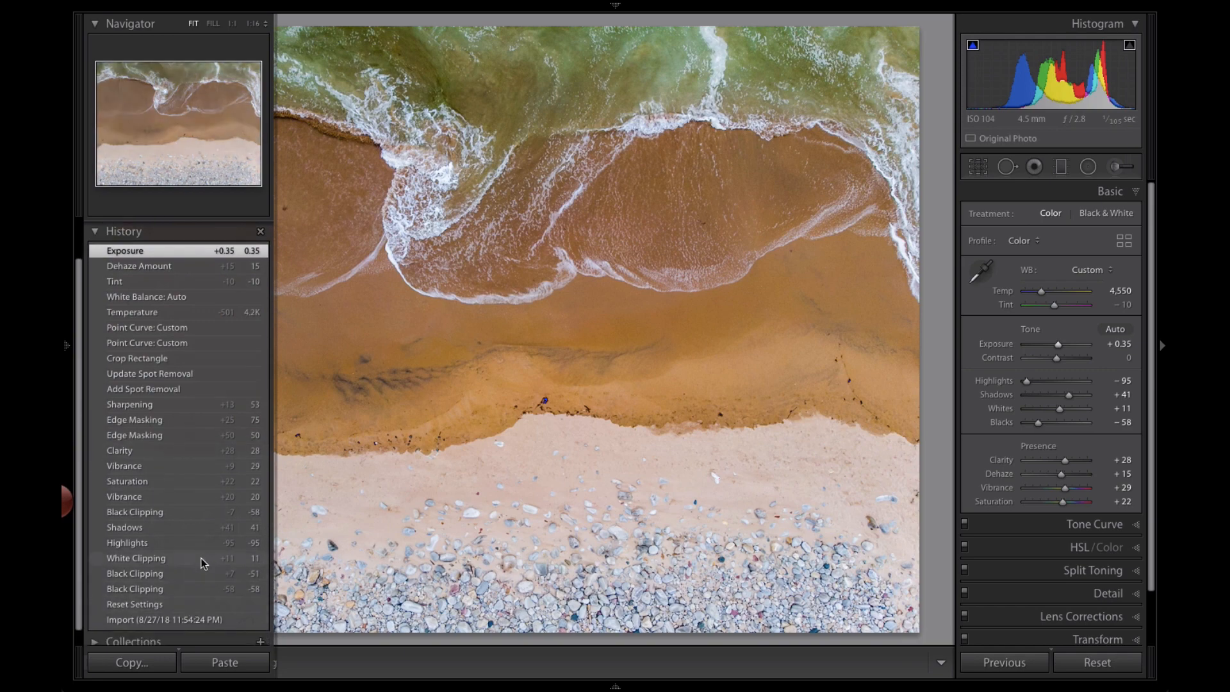
scroll(201, 585, down, 2)
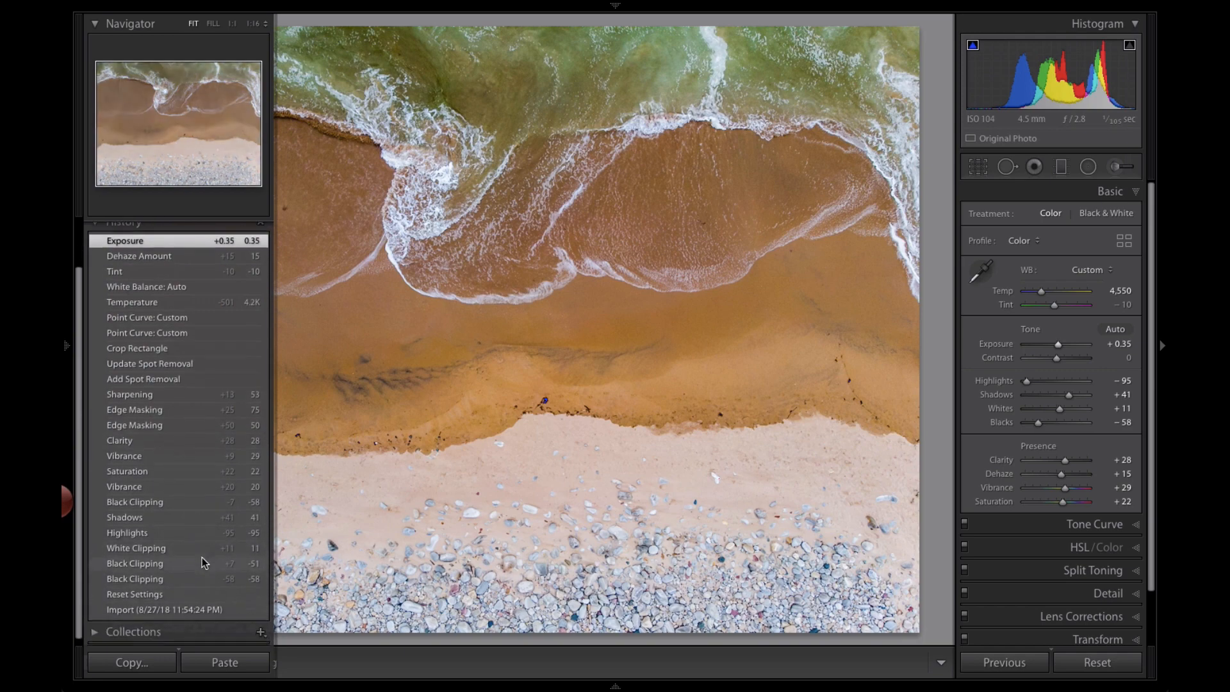
right_click(201, 593)
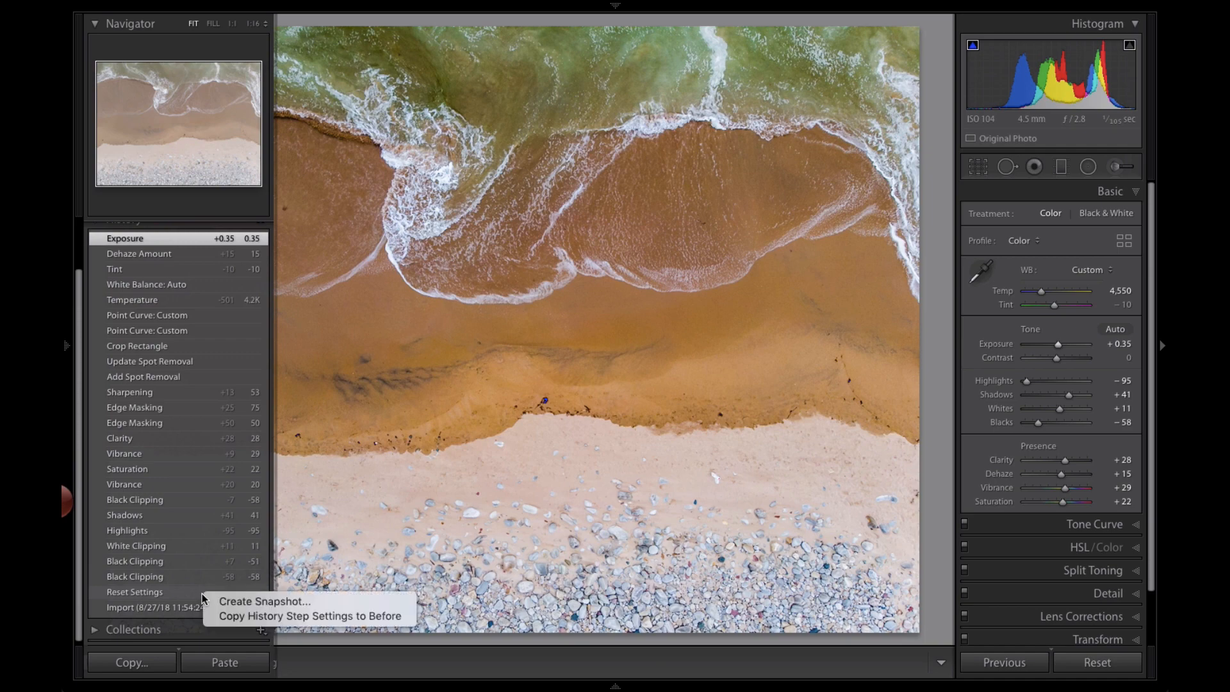
click(229, 619)
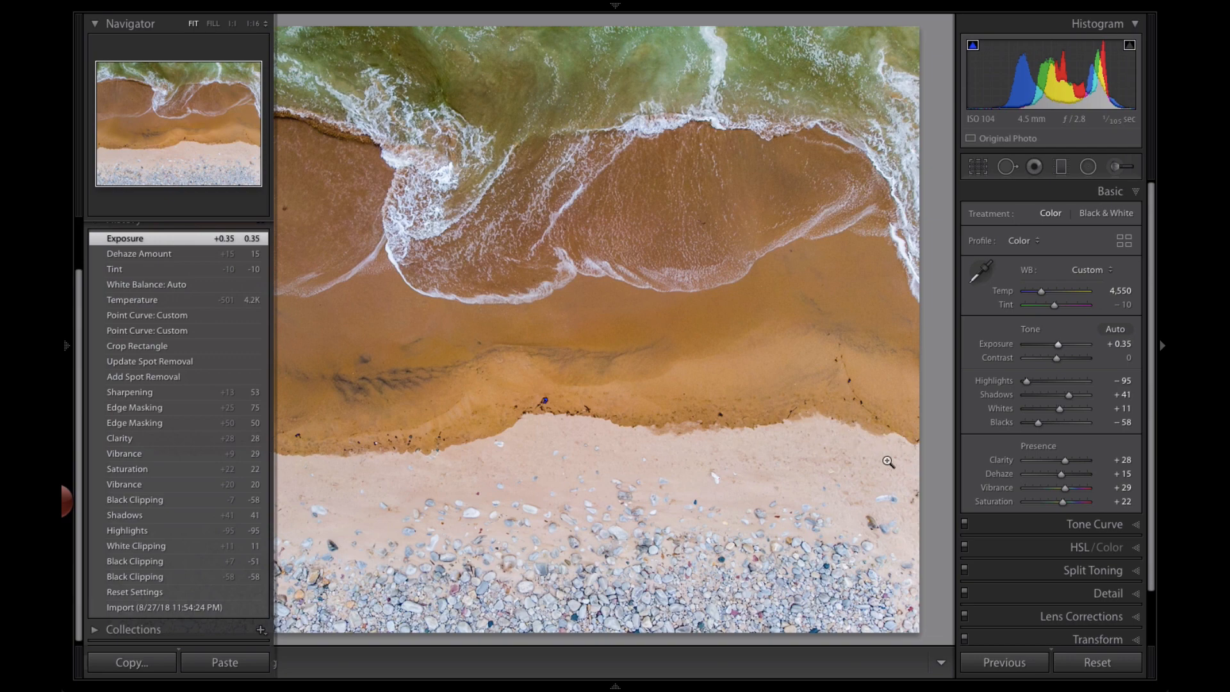
click(68, 346)
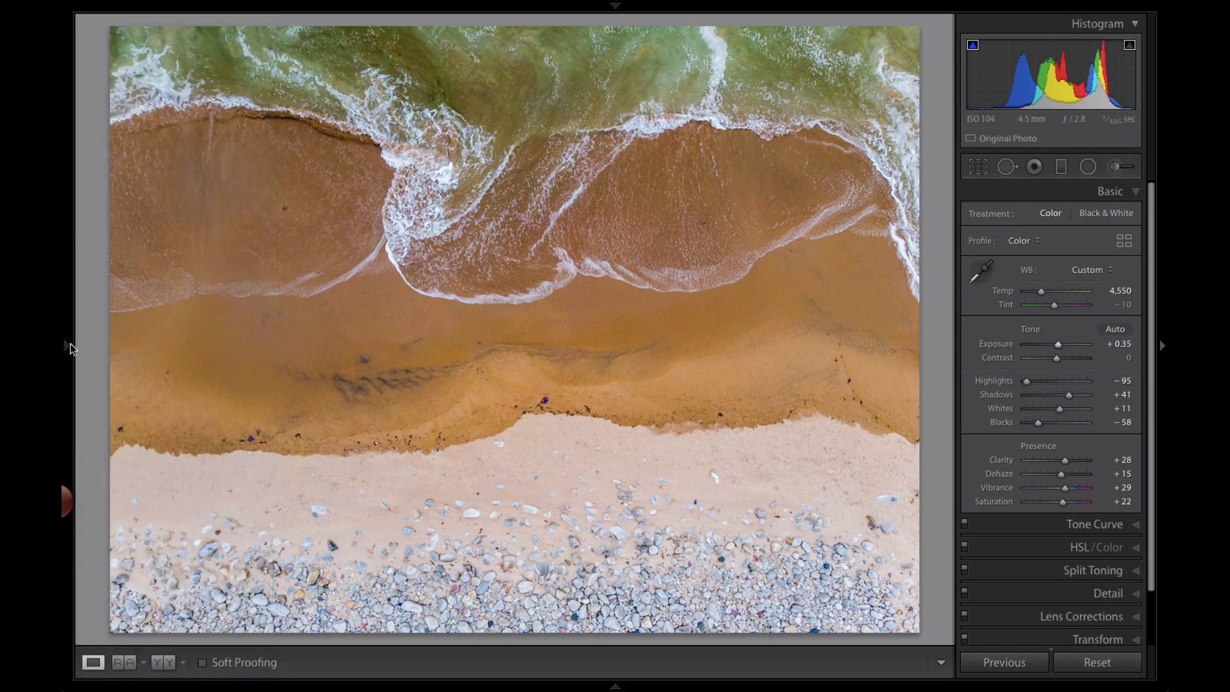
Compare the before and after versions of the photo, then preview the edited image full screen
key(backslash)
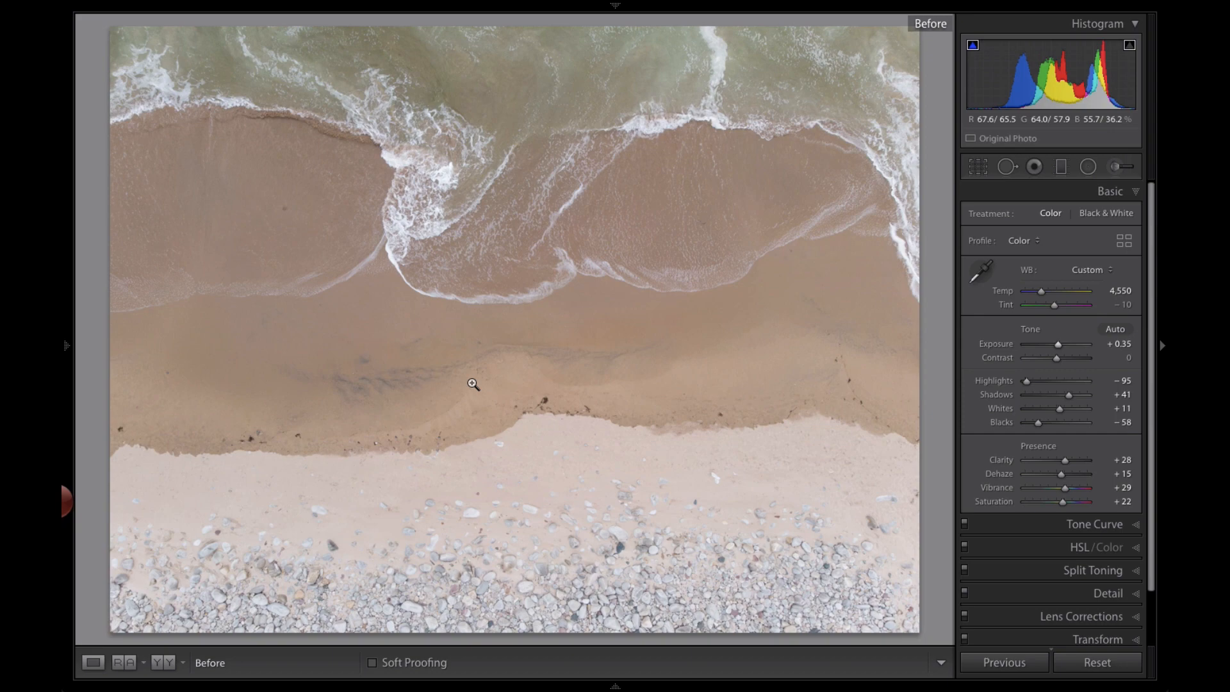
key(backslash)
key(backslash)
key(backslash)
key(backslash)
key(backslash)
key(backslash)
key(backslash)
key(backslash)
key(backslash)
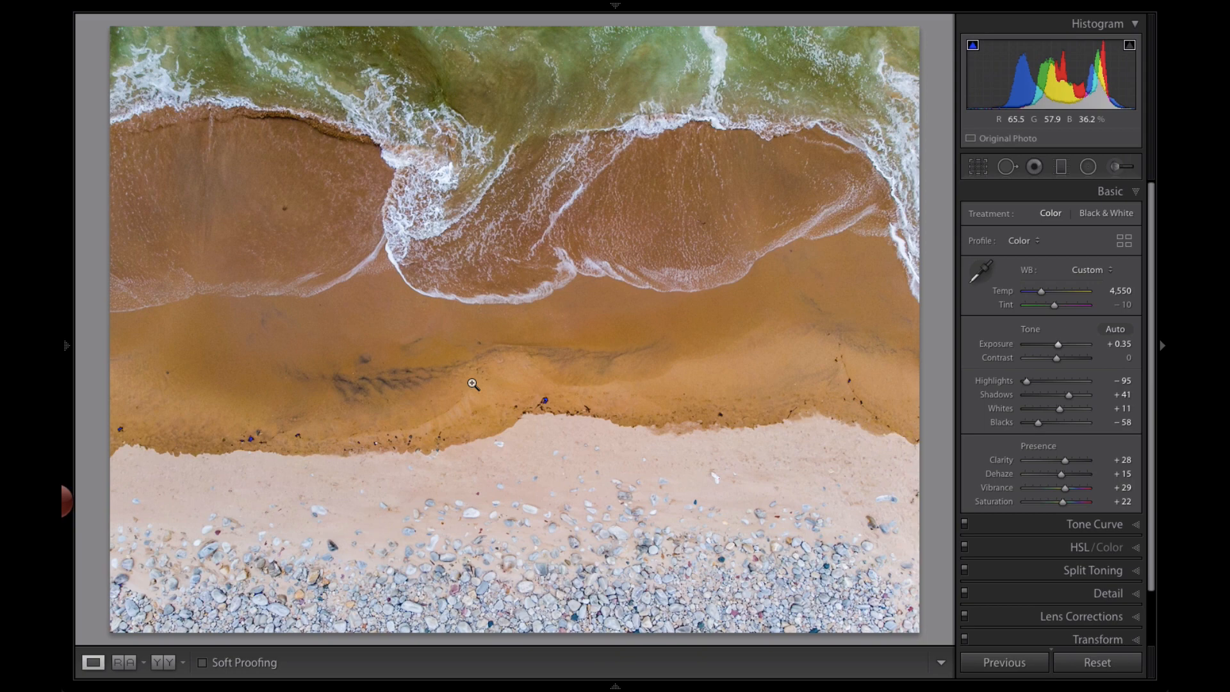
key(j)
key(f)
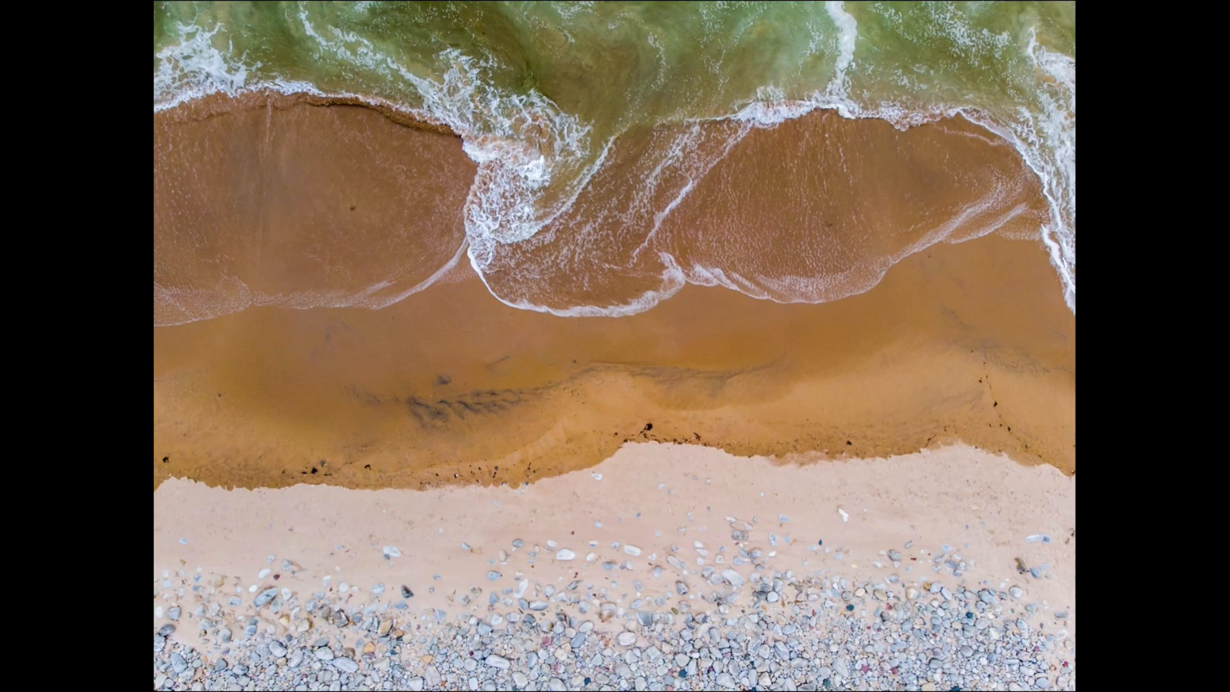